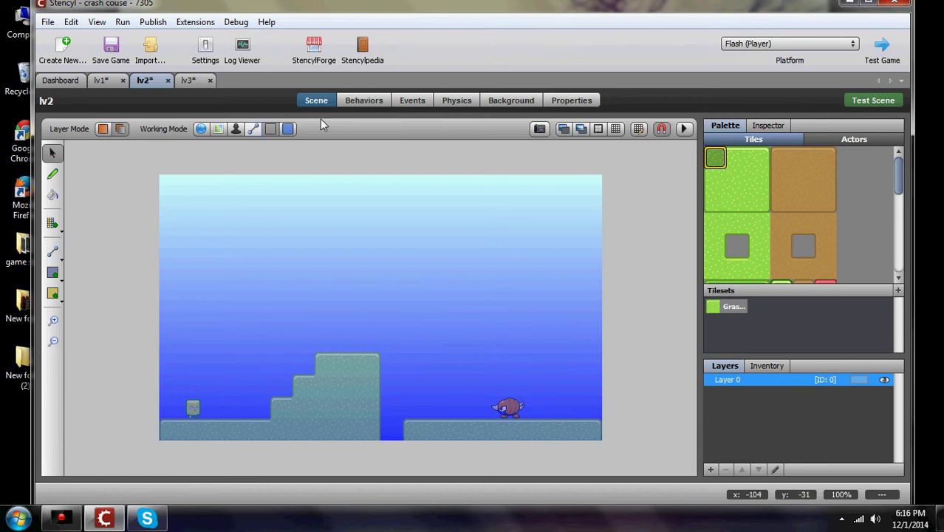
Review the layout of scene lv2 and the full length of scene lv3
click(200, 128)
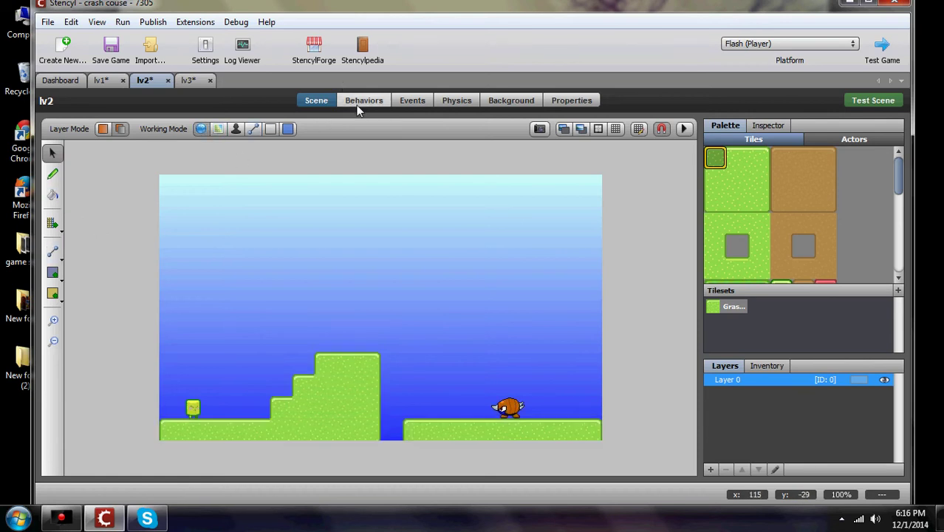
click(189, 79)
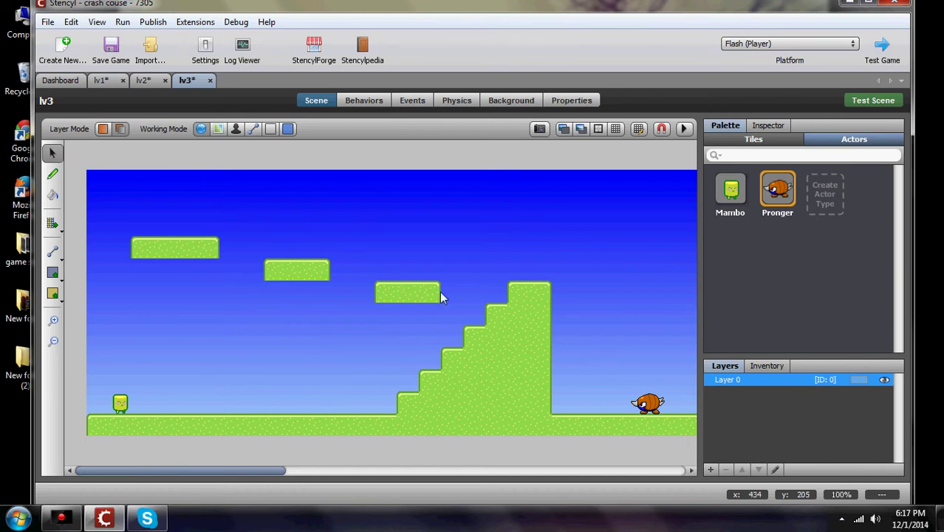
drag(233, 476, 650, 487)
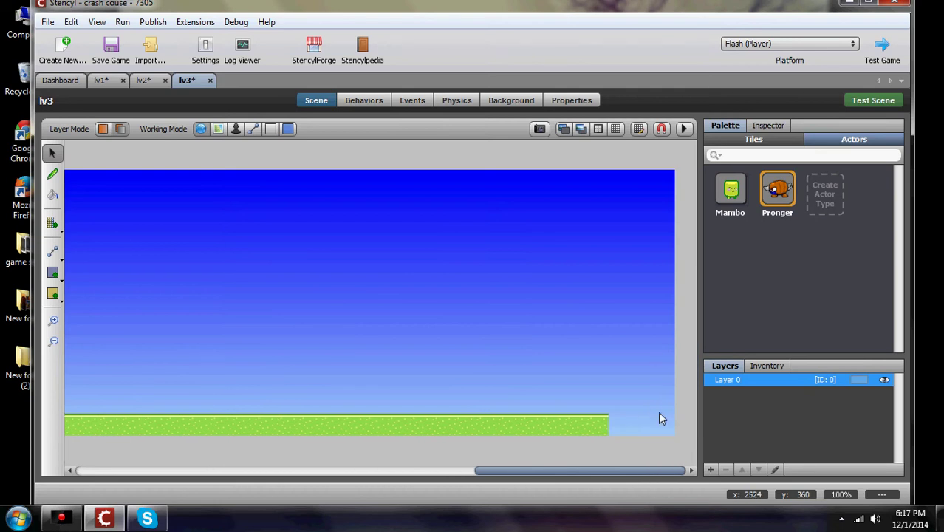
drag(536, 477, 112, 477)
Draw a tall, narrow region covering the right edge of scene lv1, starting at about x 613, y 0
click(93, 81)
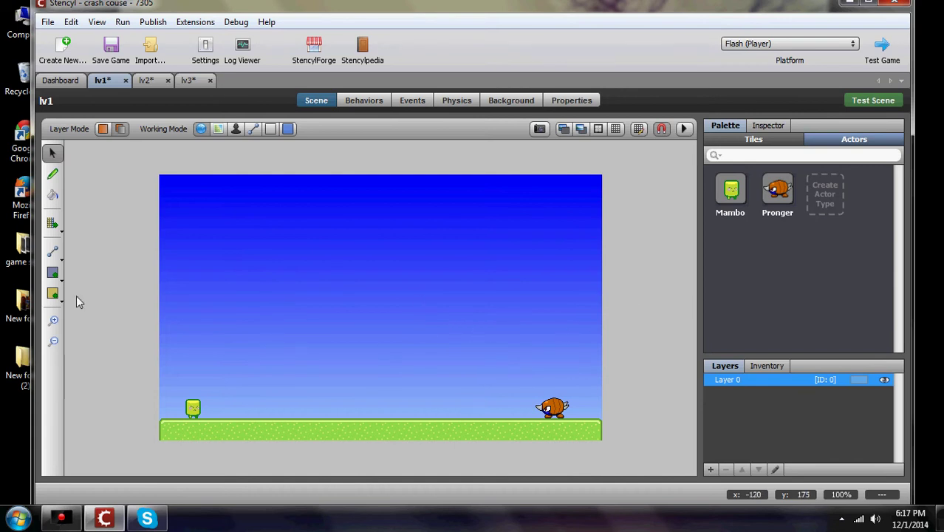
click(54, 273)
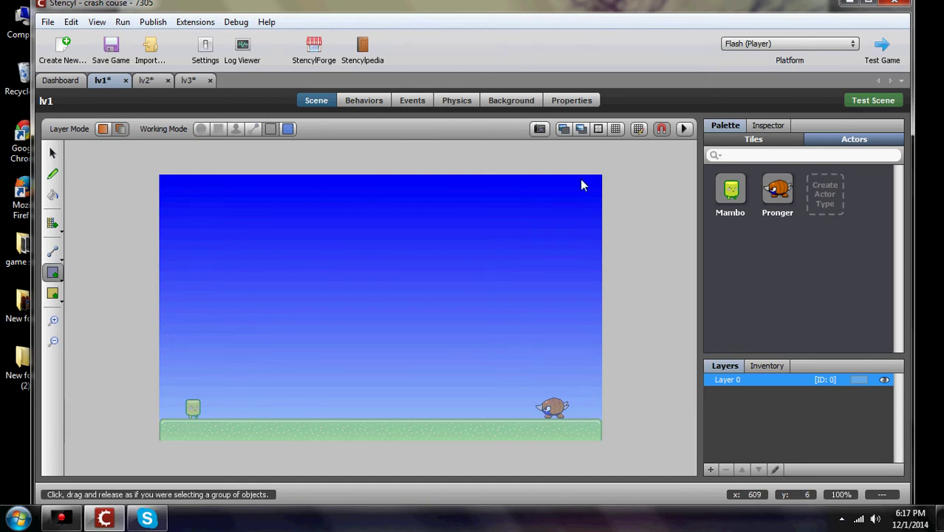
drag(584, 178, 620, 445)
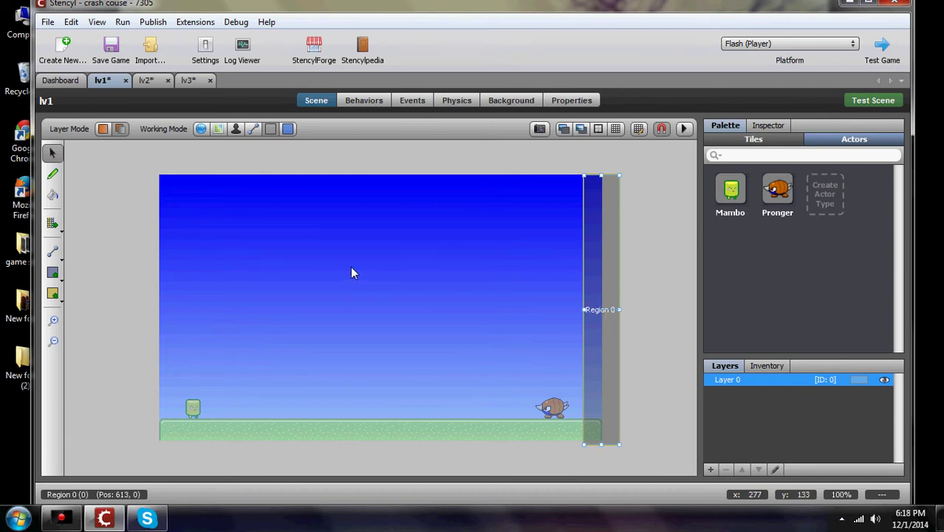
Check the game's scene behaviors and return to scene lv1
click(55, 81)
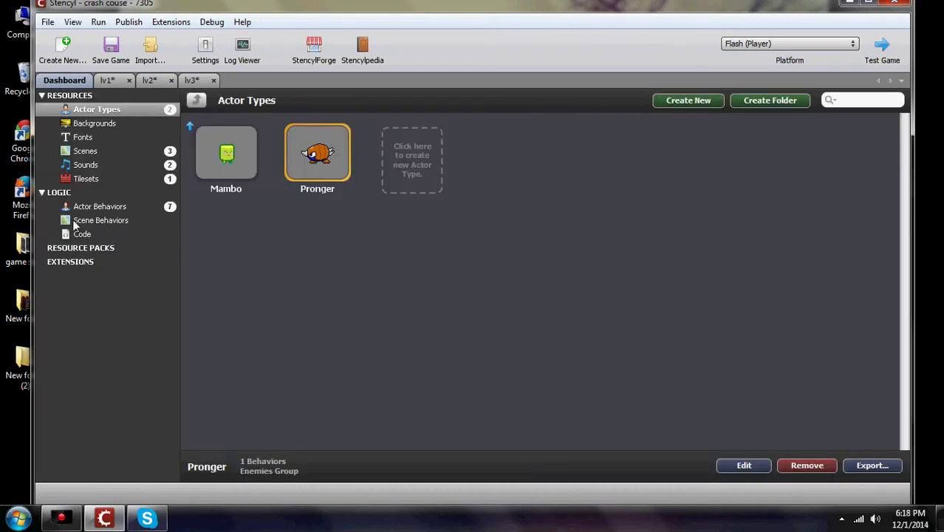
click(85, 221)
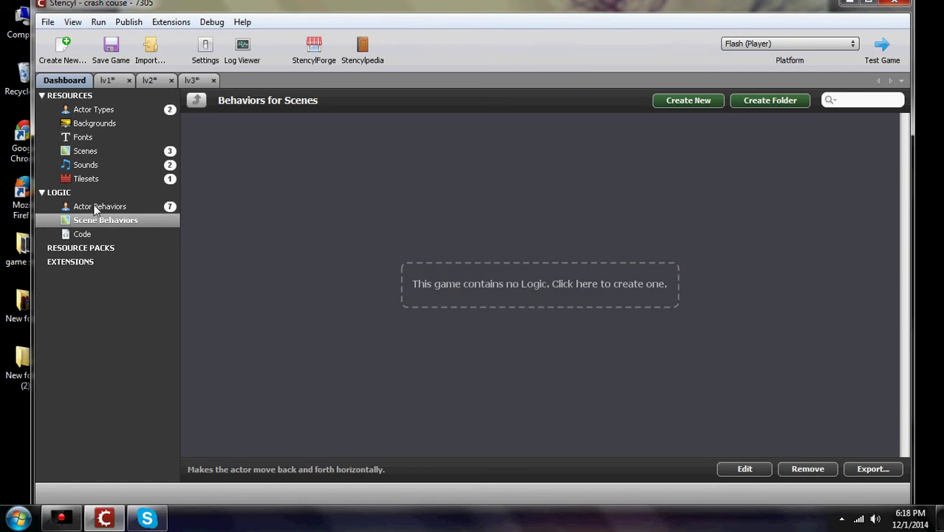
click(107, 80)
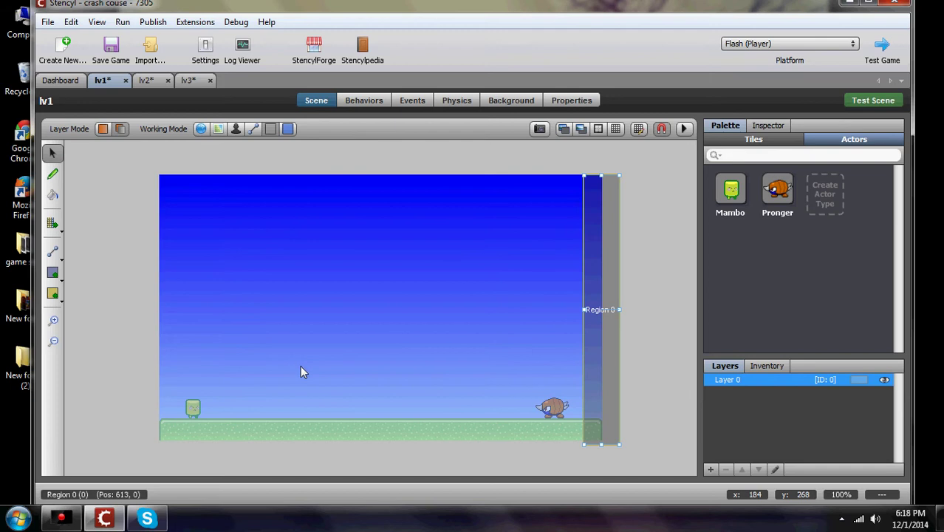
Add an event to scene lv1 for a specific actor entering or leaving a region
click(411, 102)
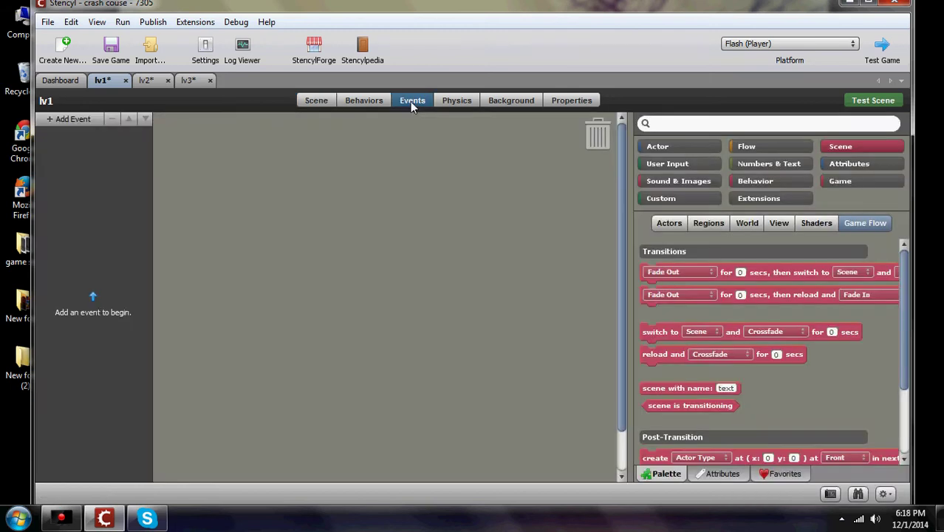
click(57, 118)
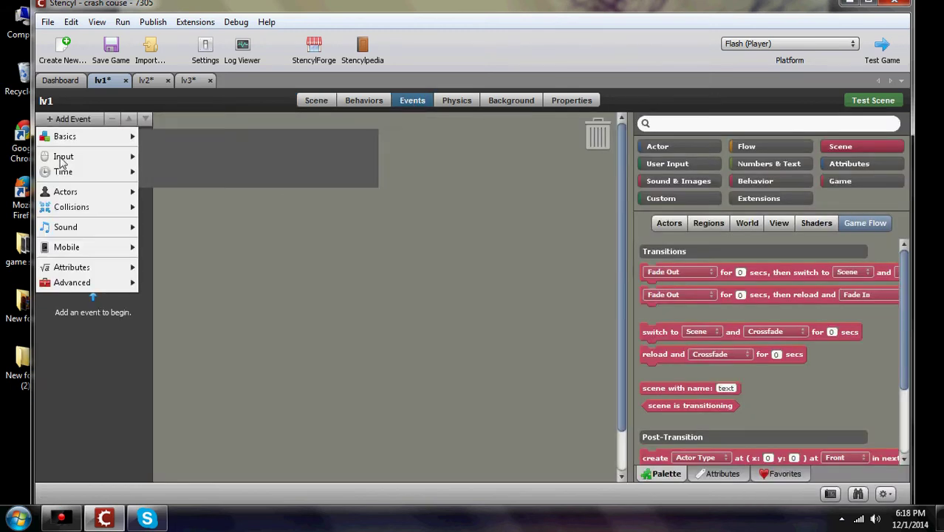
mouse_move(63, 191)
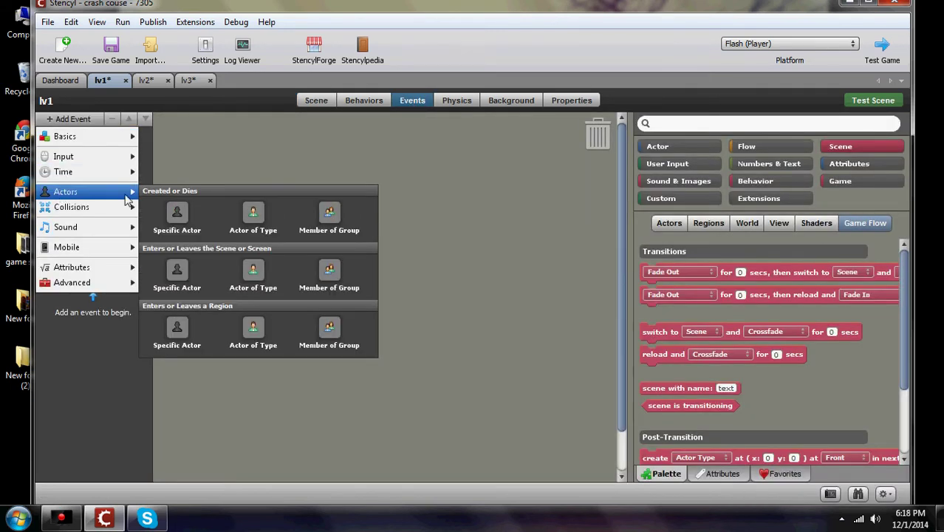
click(182, 329)
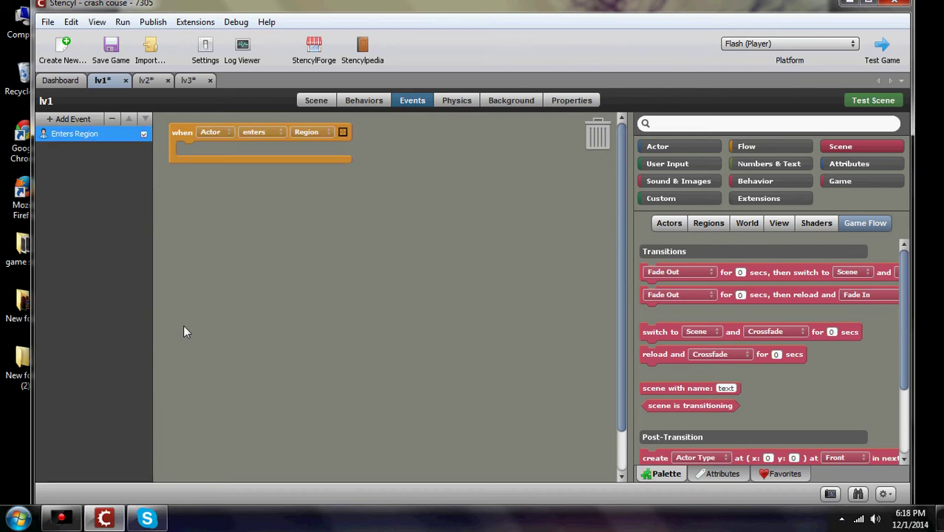
Set the lv1 region event to fire when the Mambo actor in the scene enters Region 0
click(204, 130)
click(237, 116)
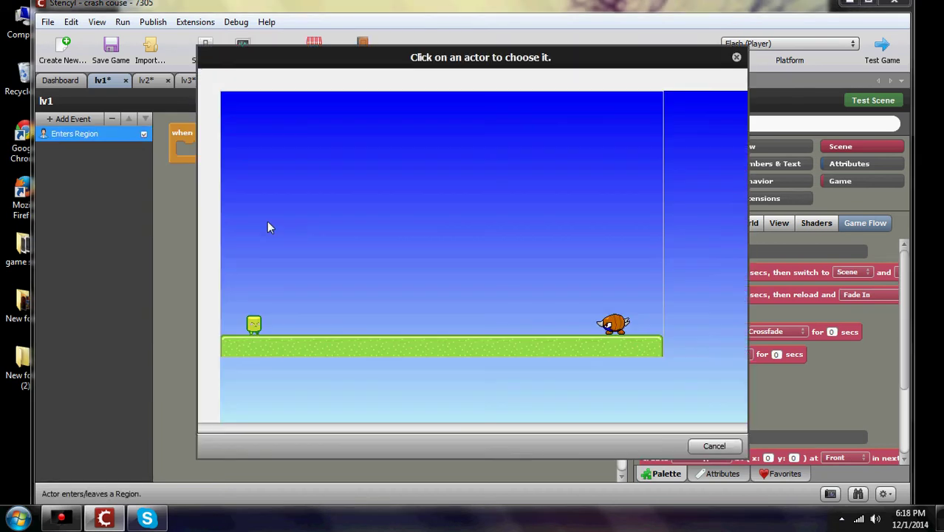
click(253, 325)
click(340, 131)
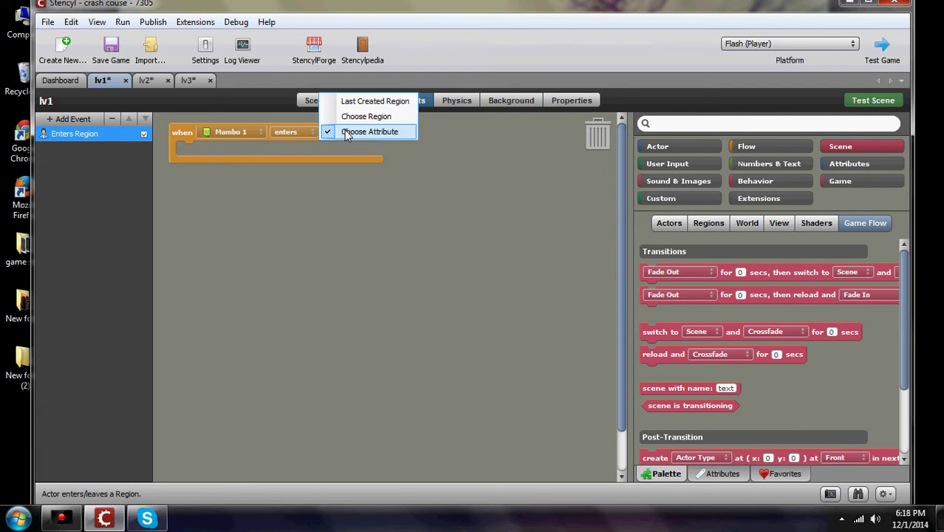
click(361, 117)
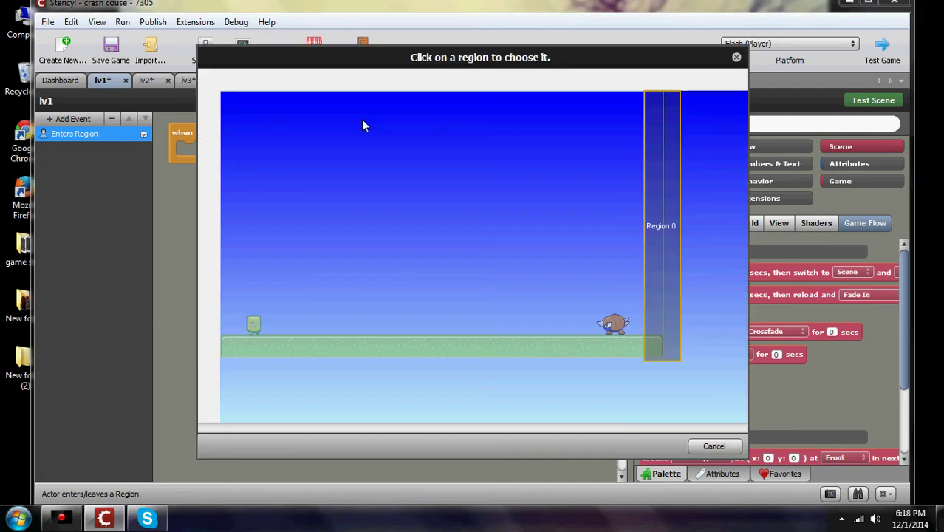
click(669, 226)
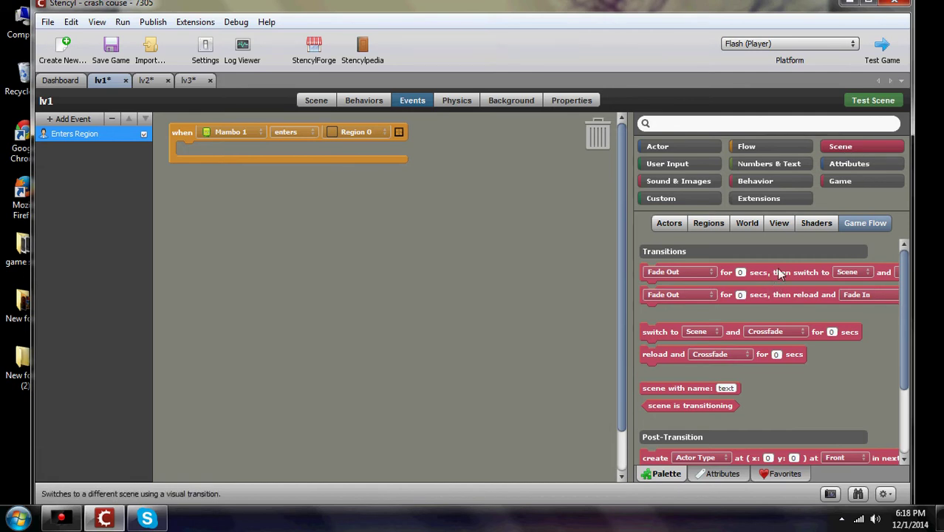
Add a Fade Out, switch scene and Fade In block to the region event, with both fades lasting .03 seconds
drag(777, 275, 318, 153)
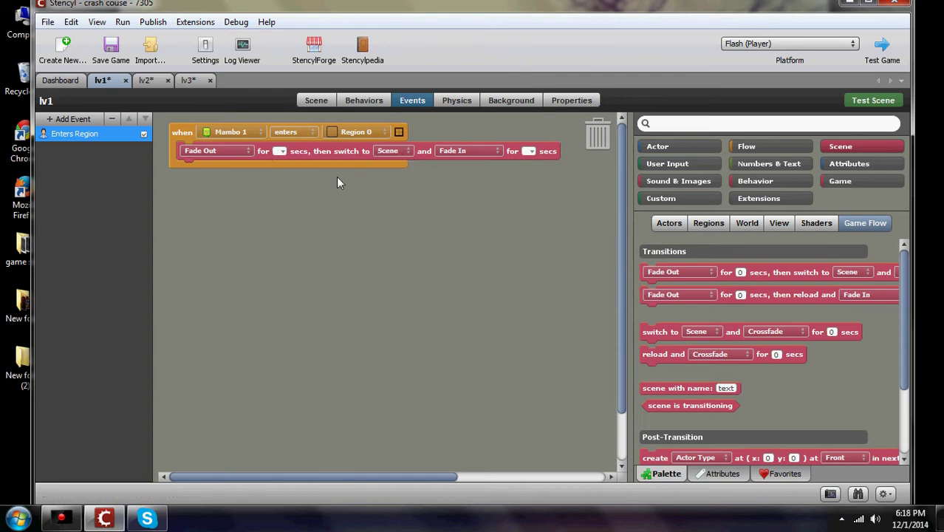
click(282, 151)
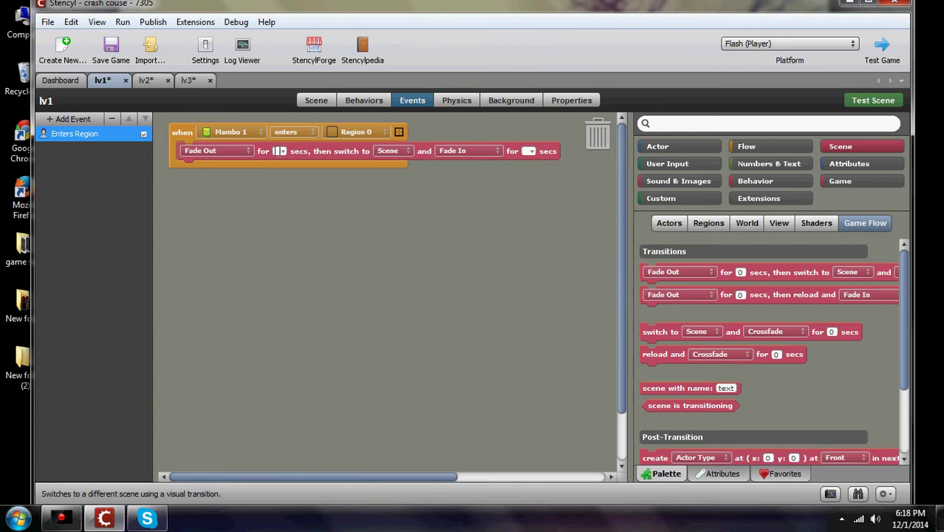
text(.03)
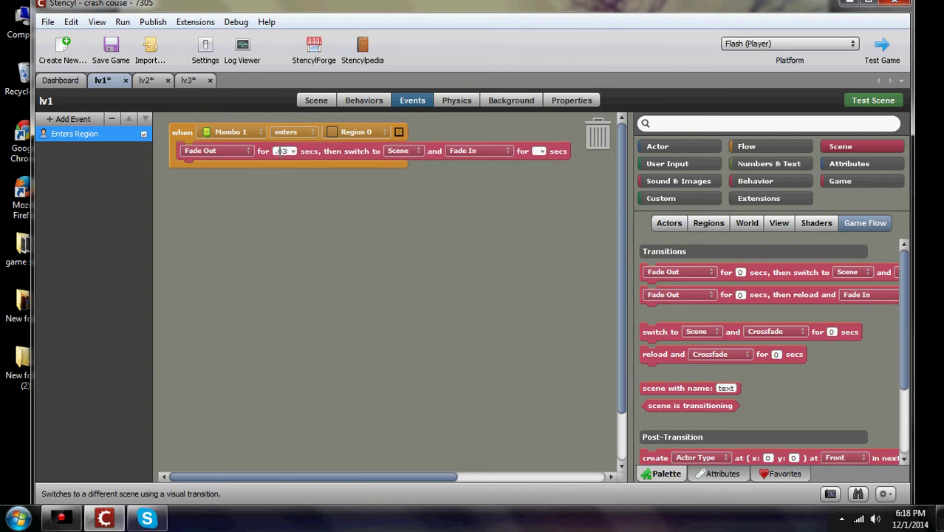
click(541, 152)
text(.03)
key(Return)
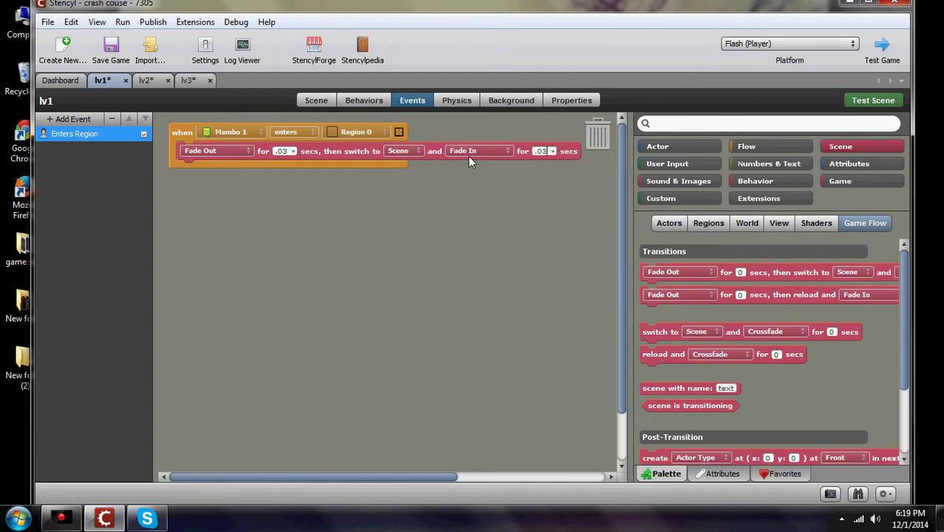
Set lv2 as the destination scene of the fade transition block
click(401, 150)
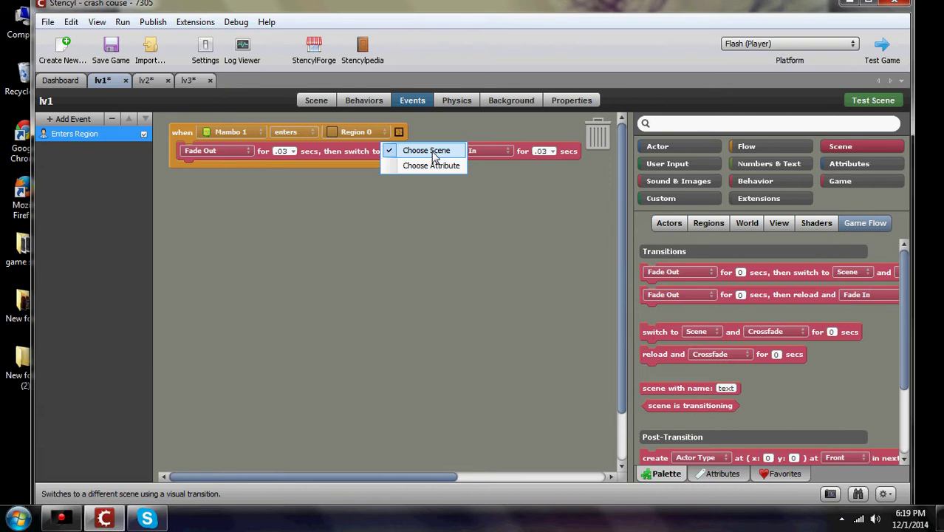
click(435, 157)
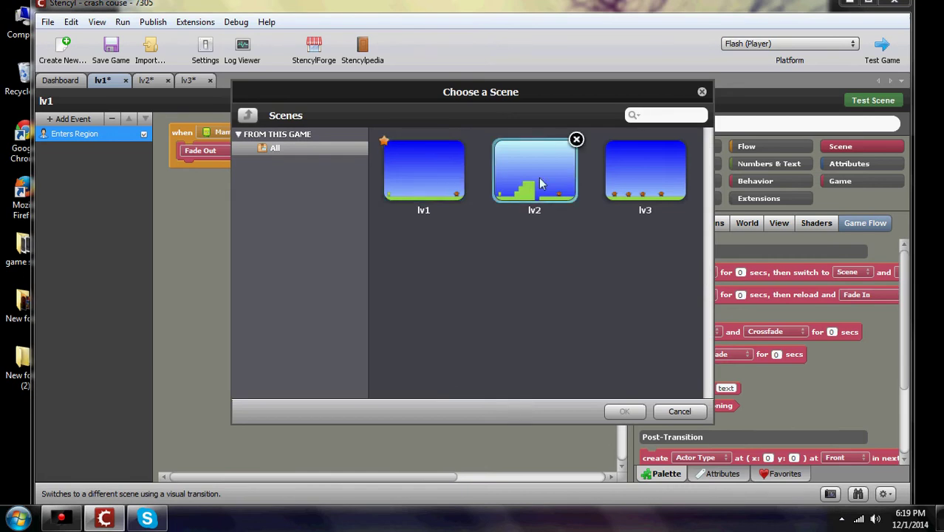
click(540, 183)
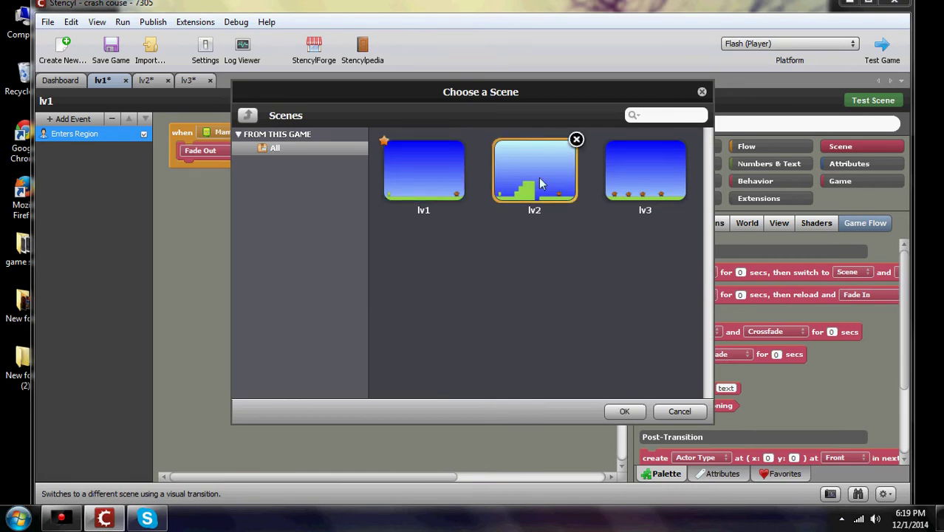
click(623, 414)
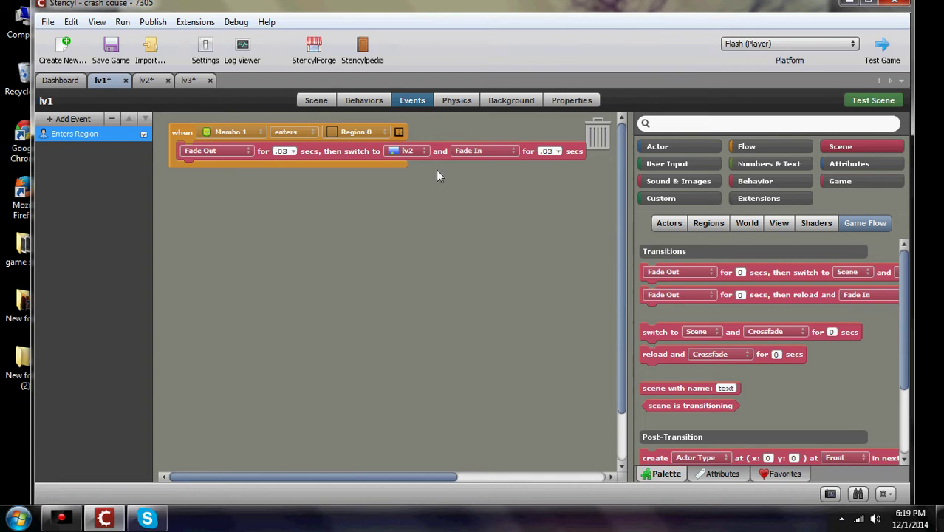
Draw a tall, narrow region along the right edge of scene lv2, starting at about x 603, y -9
click(147, 81)
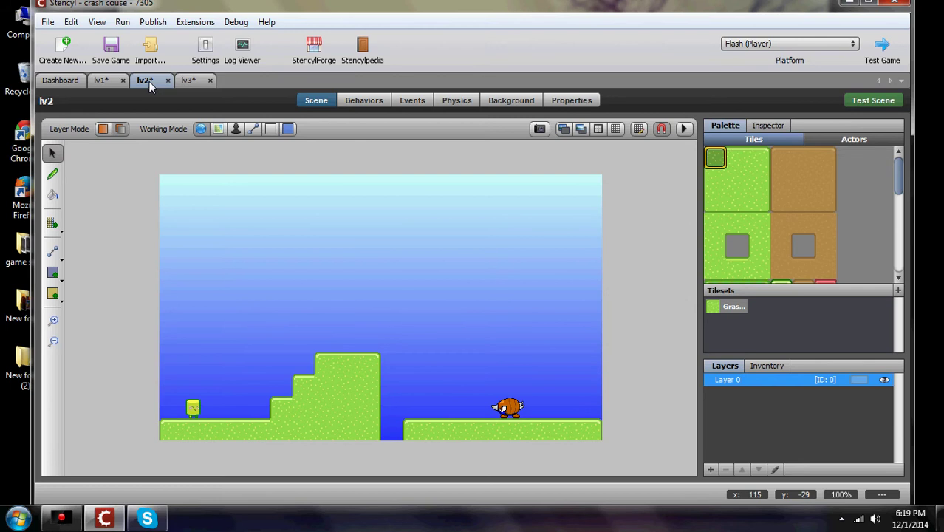
click(53, 272)
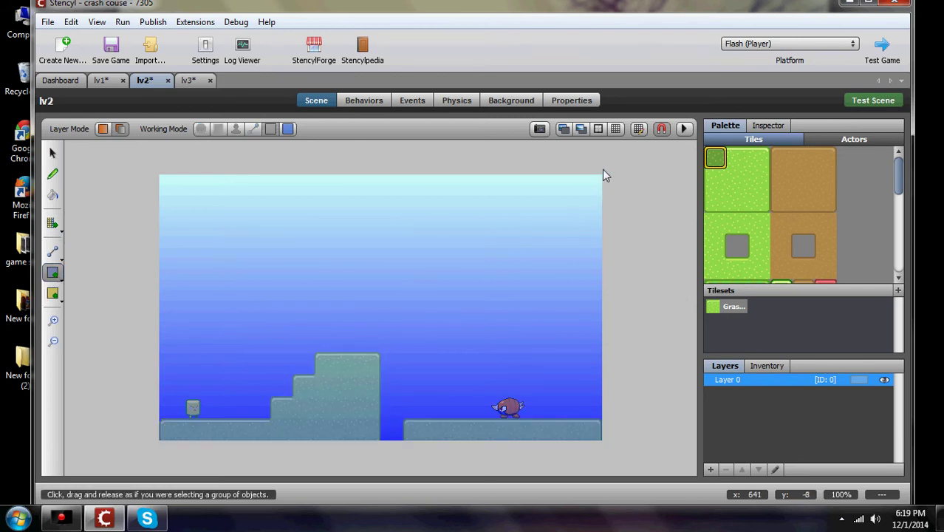
drag(602, 169, 576, 436)
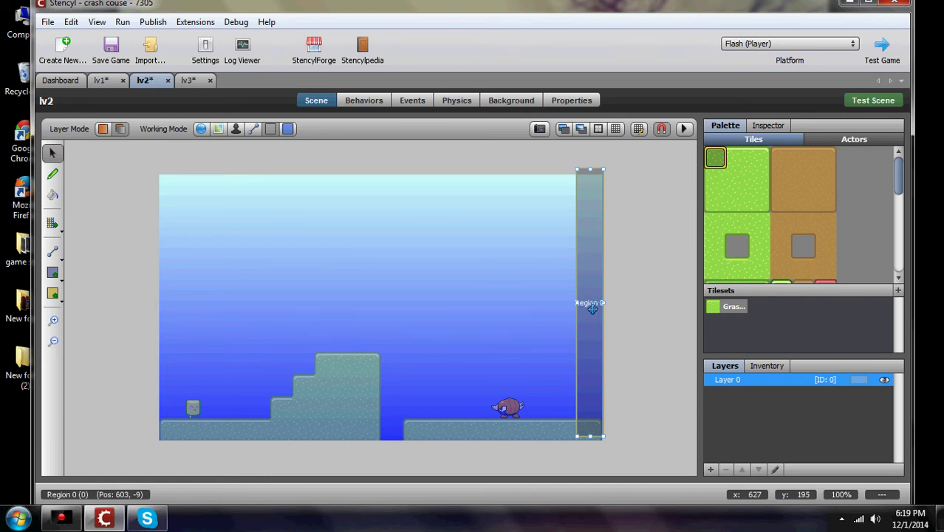
right_click(595, 315)
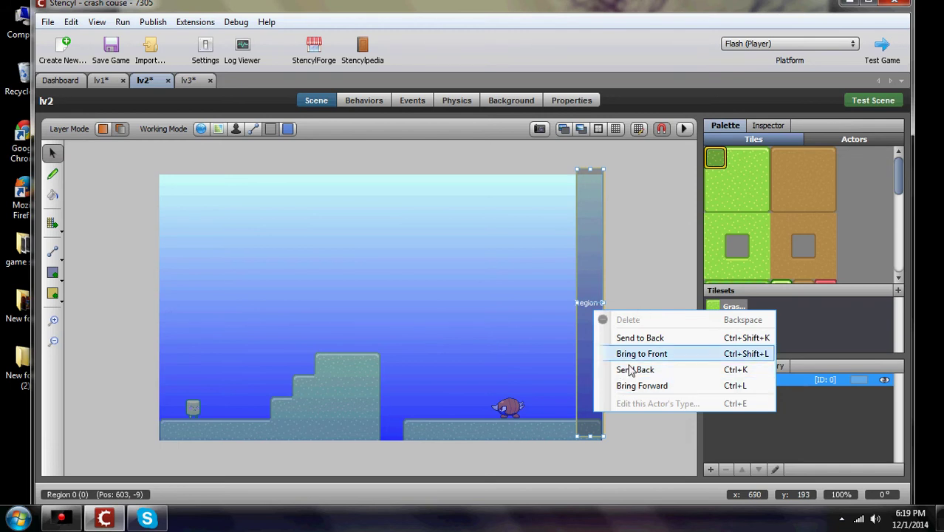
click(613, 259)
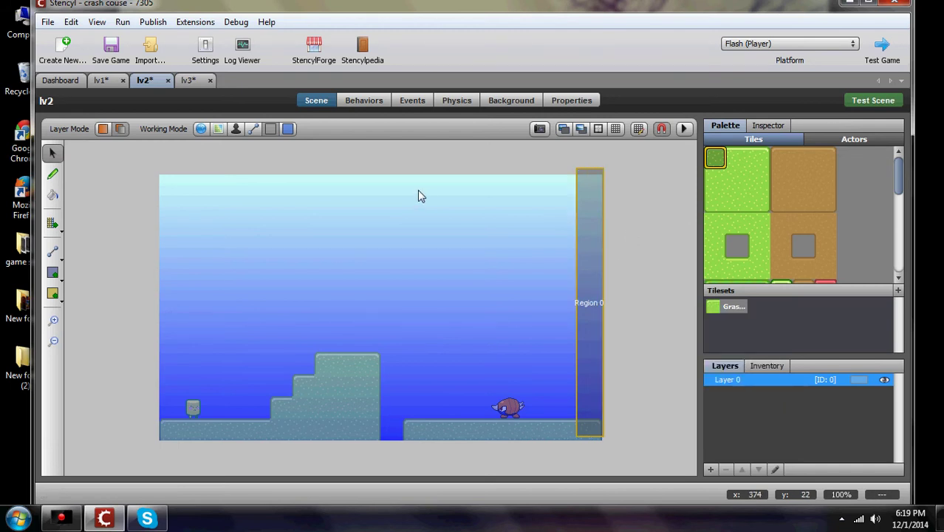
Add a specific-actor enters-region event to scene lv2 and choose the scene's Mambo as its actor
click(408, 101)
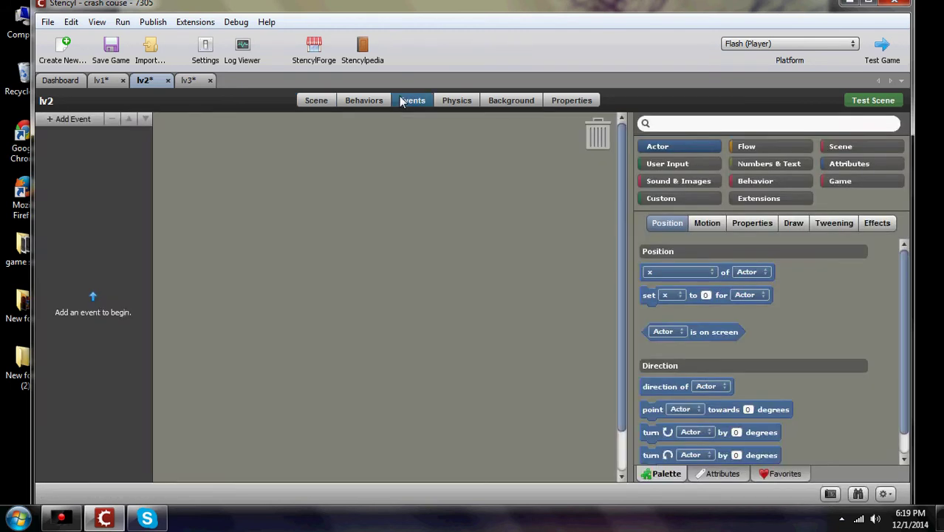
click(57, 119)
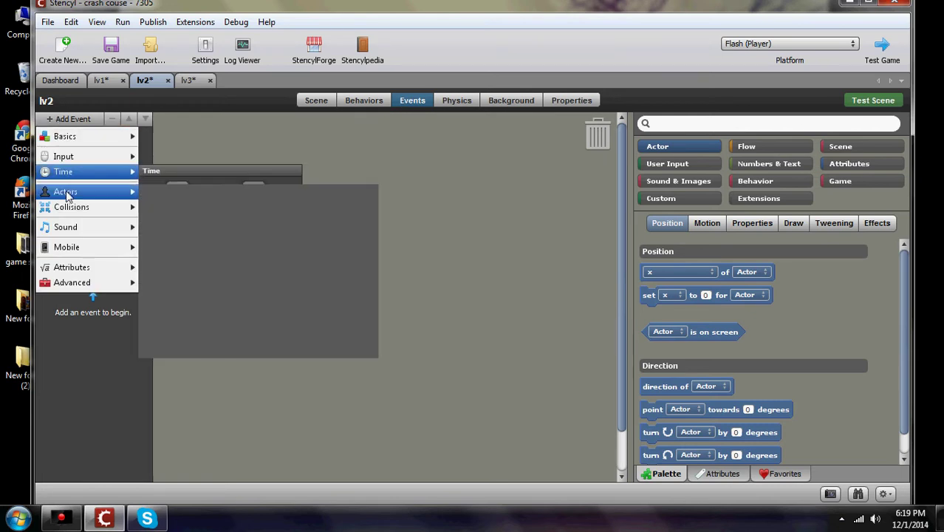
mouse_move(66, 195)
click(173, 327)
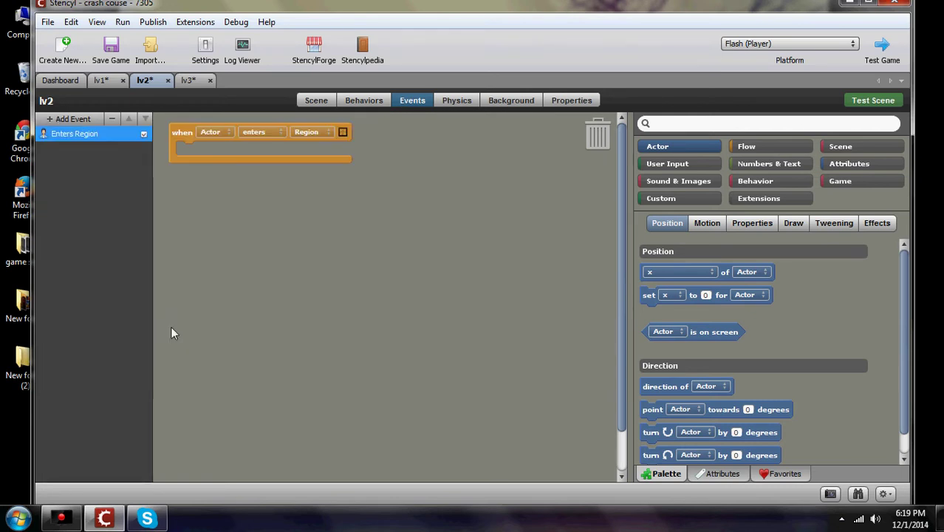
click(209, 133)
click(233, 114)
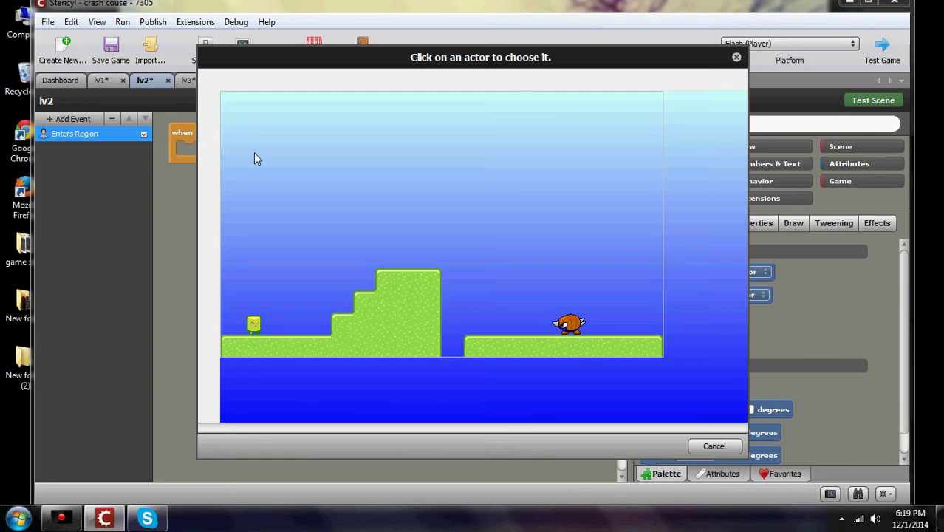
click(254, 324)
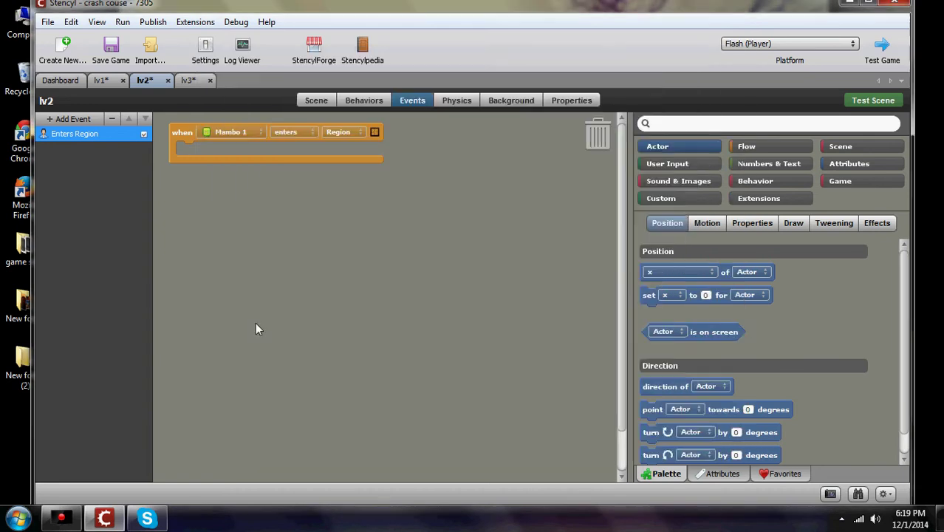
Set the lv2 enters-region event to use the region drawn along the scene's right edge
click(292, 131)
click(292, 142)
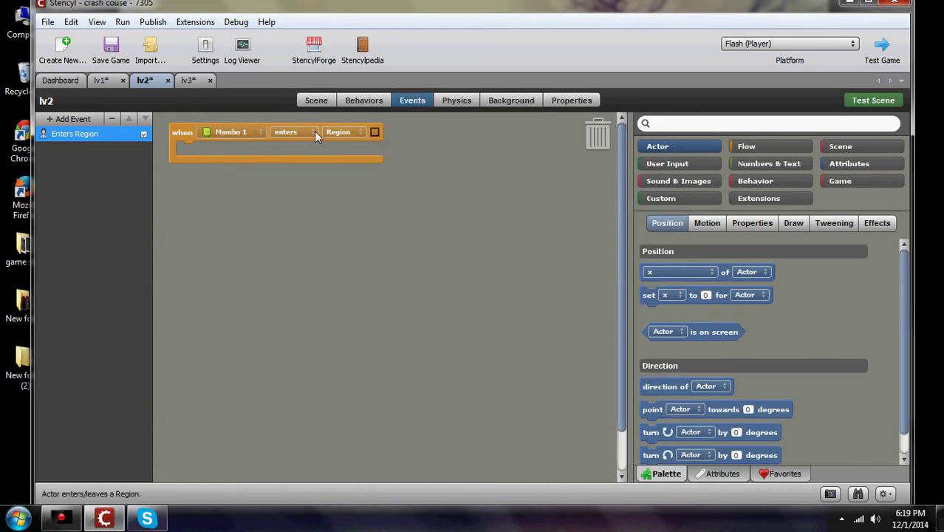
click(340, 132)
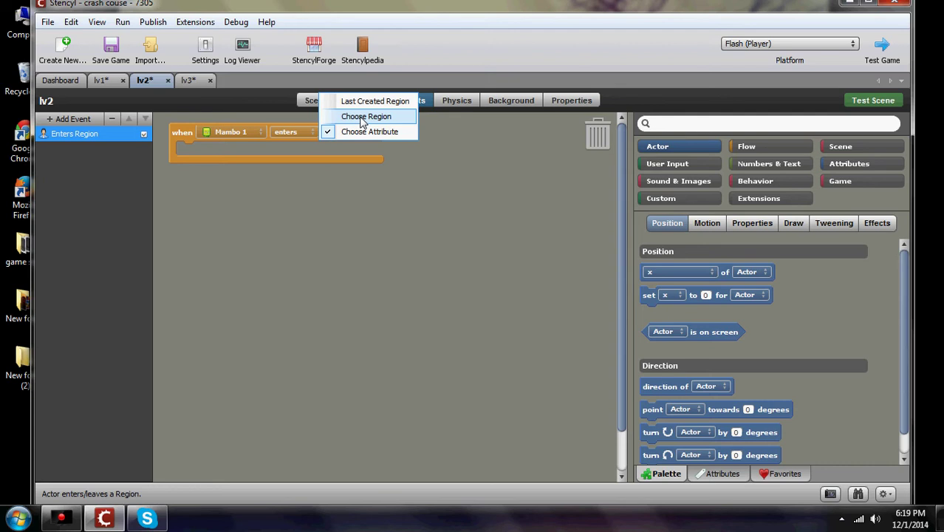
click(362, 116)
click(645, 232)
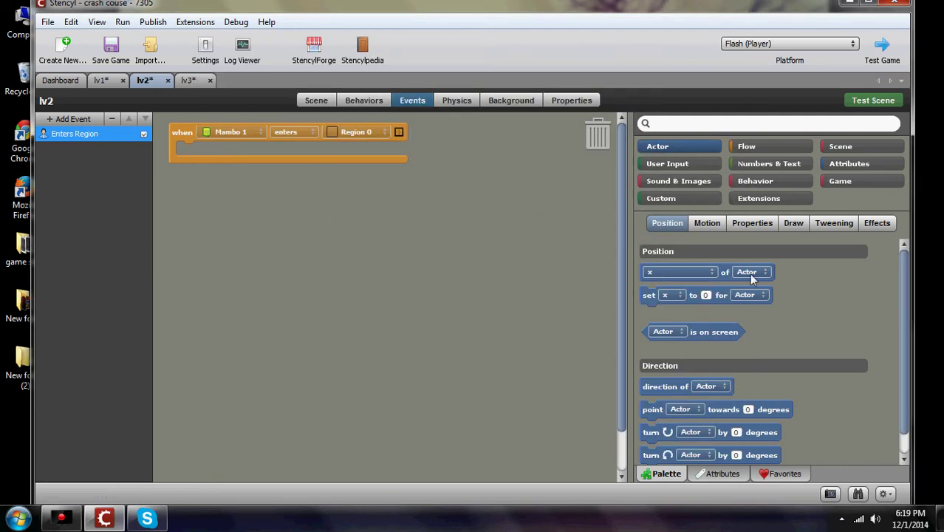
Add a Fade Out, switch scene and Fade In block inside the lv2 region event, with the fade-out lasting .03 seconds
click(841, 146)
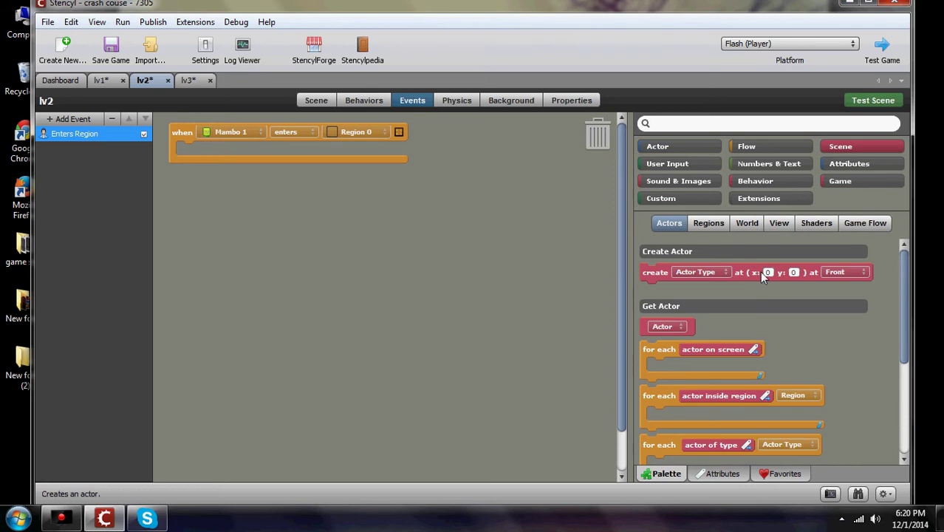
click(857, 225)
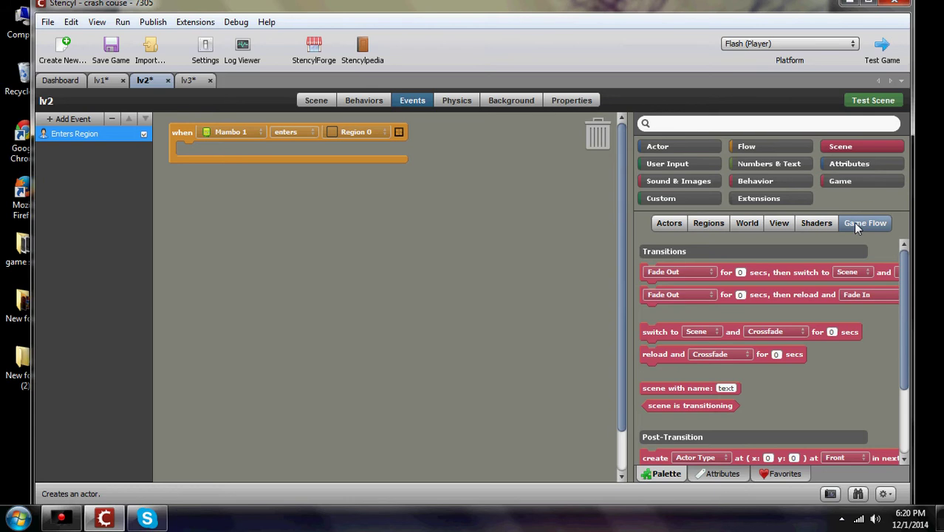
drag(794, 272, 331, 150)
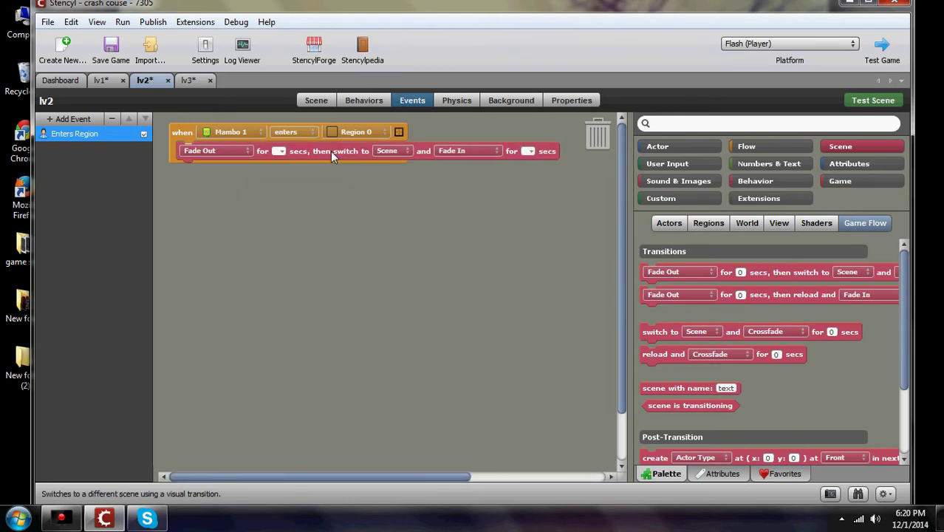
click(278, 151)
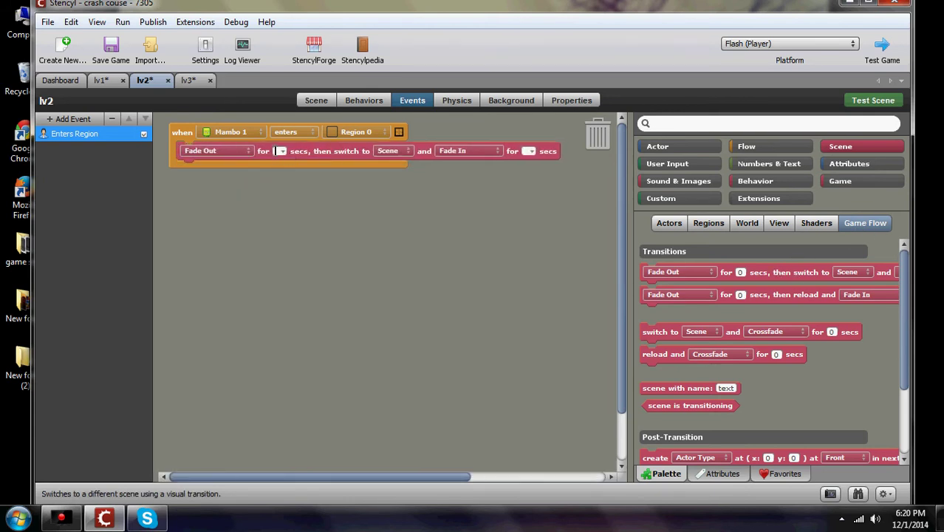
text(.03)
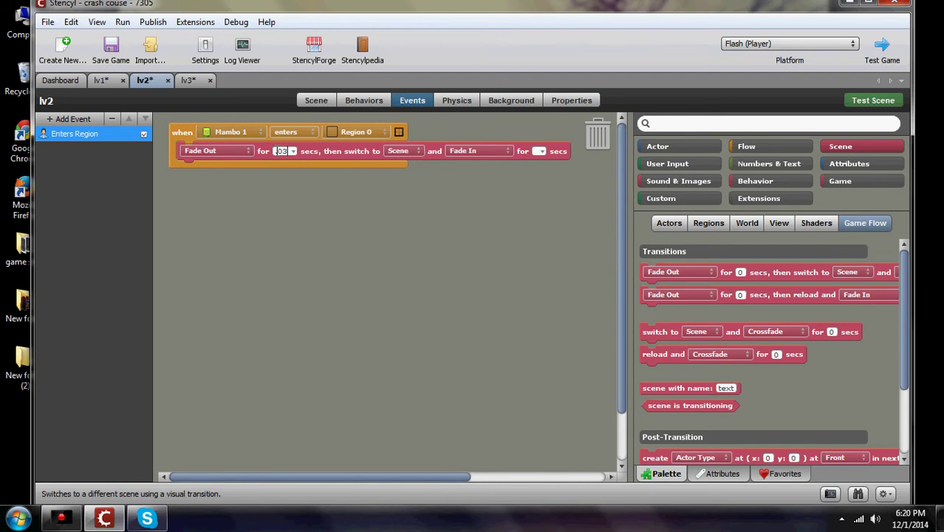
Set lv3 as the destination scene of lv2's transition block and make the fade-in last .03 seconds
click(397, 151)
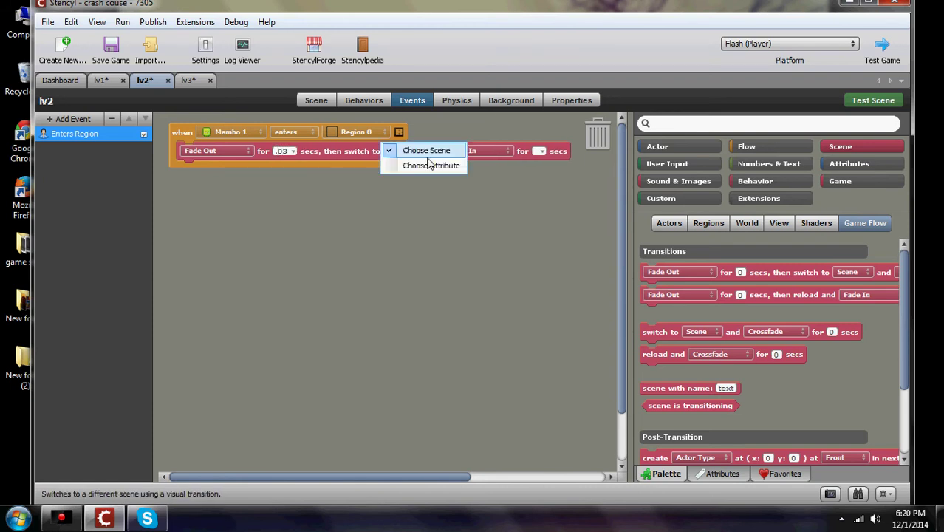
click(431, 153)
click(645, 170)
click(627, 411)
click(543, 151)
text(.03)
key(Return)
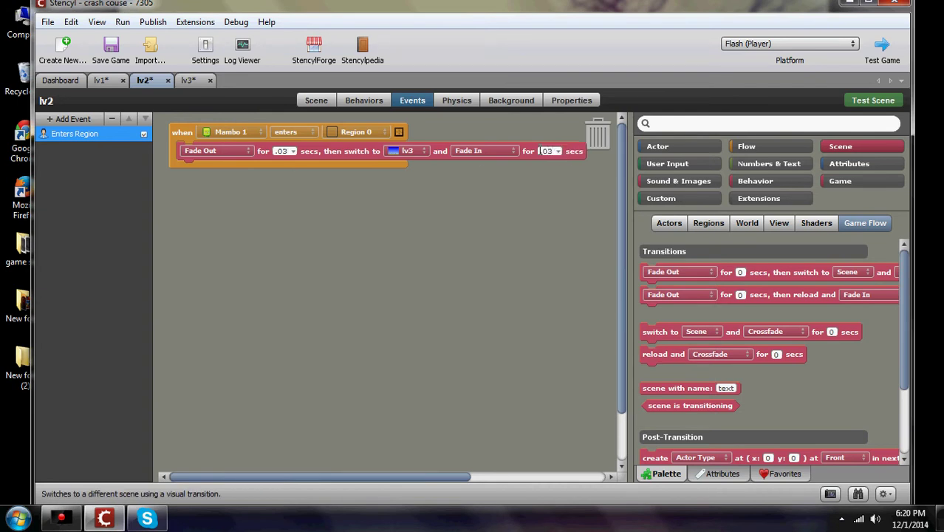
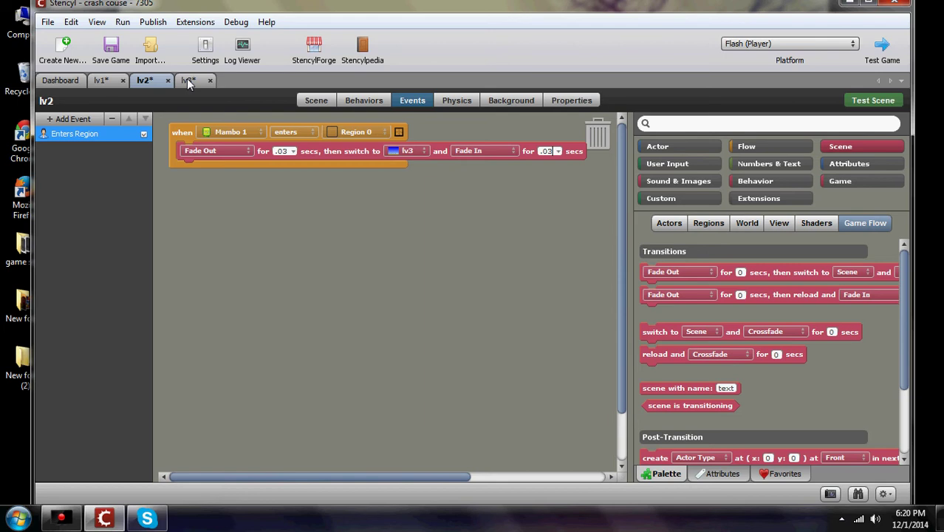
Draw a tall, narrow region along the right edge of scene lv3, starting at about x 2536, y -15
click(187, 80)
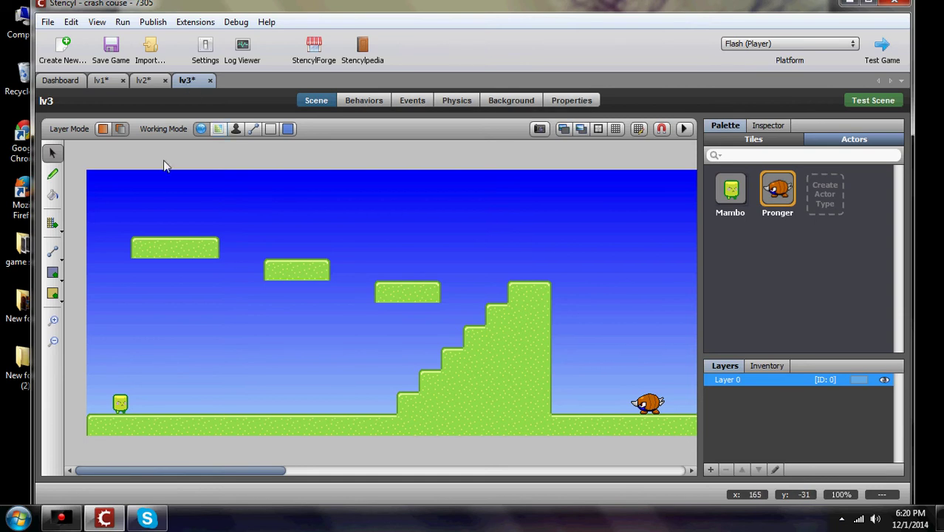
drag(162, 470, 657, 451)
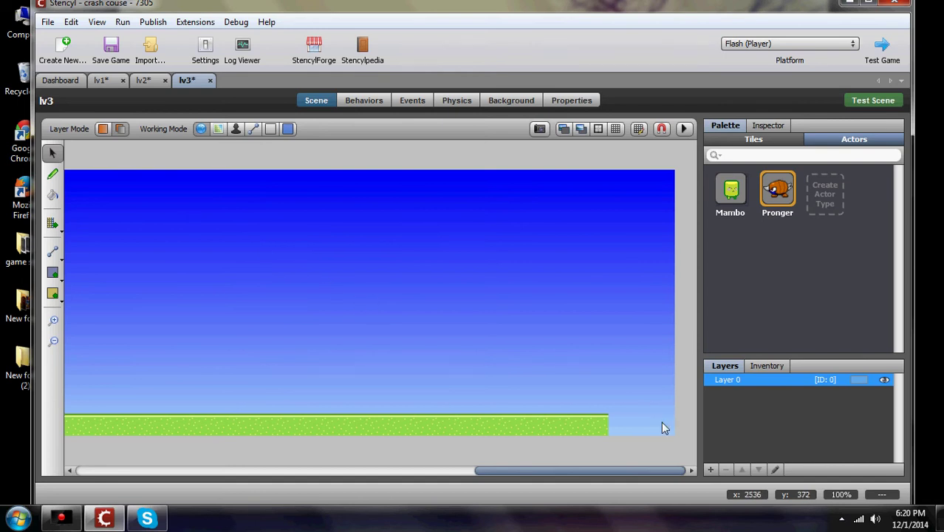
click(53, 272)
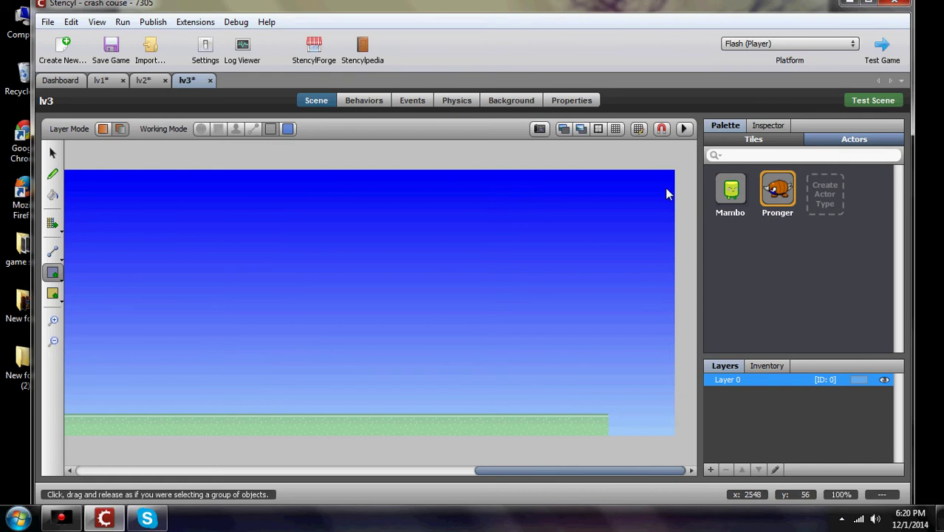
drag(659, 160, 681, 403)
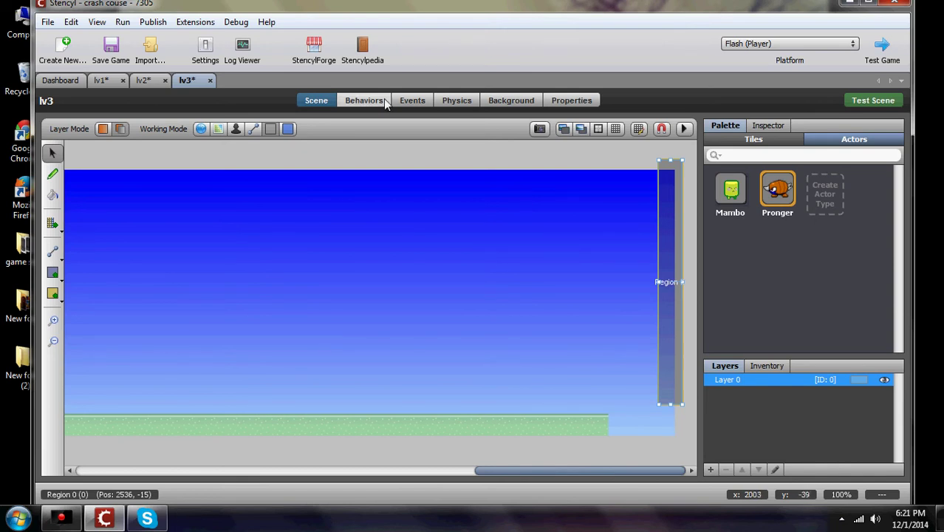
Add a specific-actor enters-region event to scene lv3 and choose the scene's Mambo as its actor
click(409, 102)
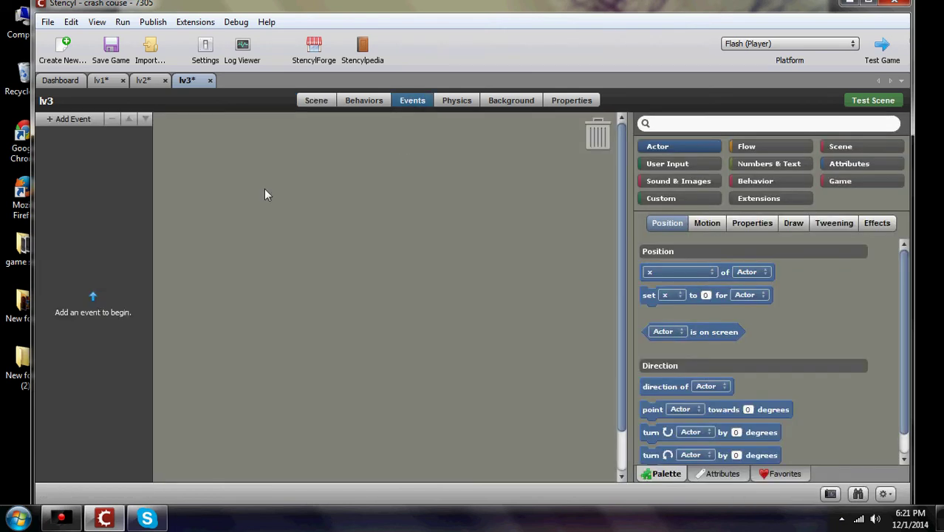
click(63, 120)
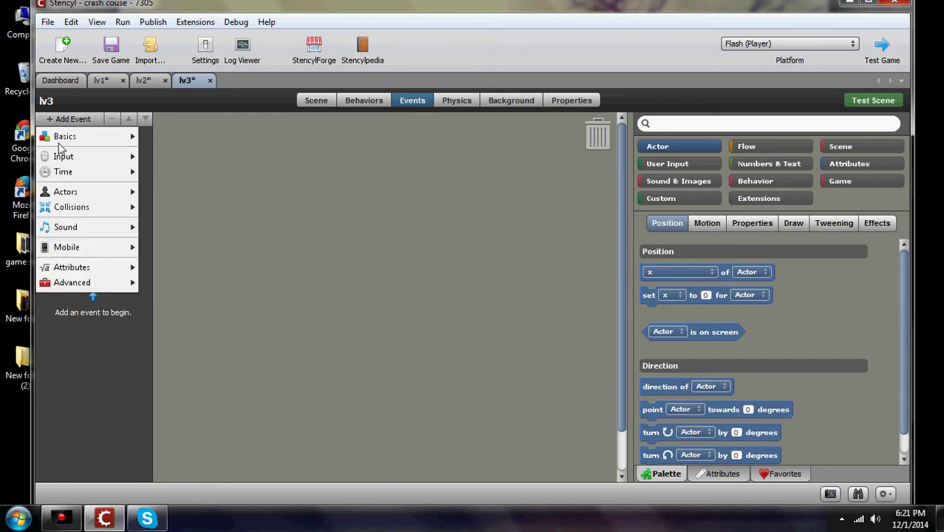
mouse_move(65, 194)
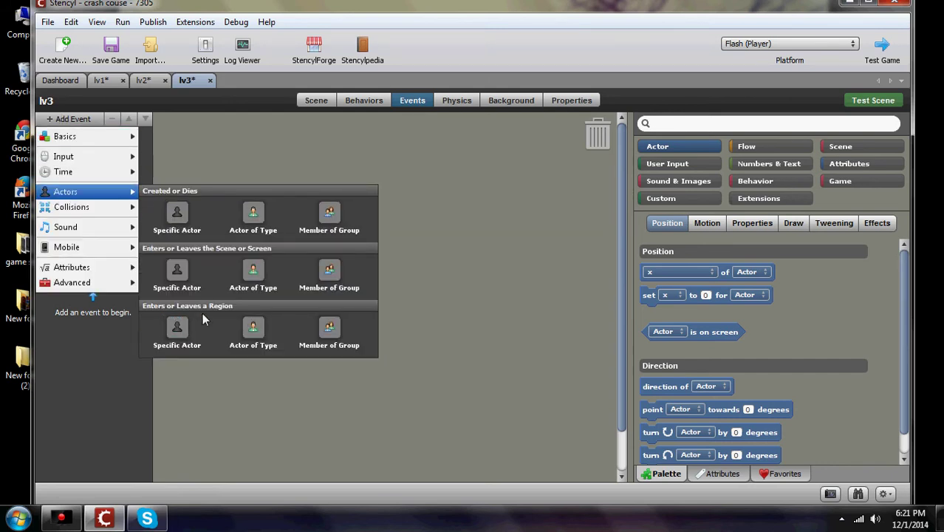
click(185, 330)
click(220, 131)
click(229, 113)
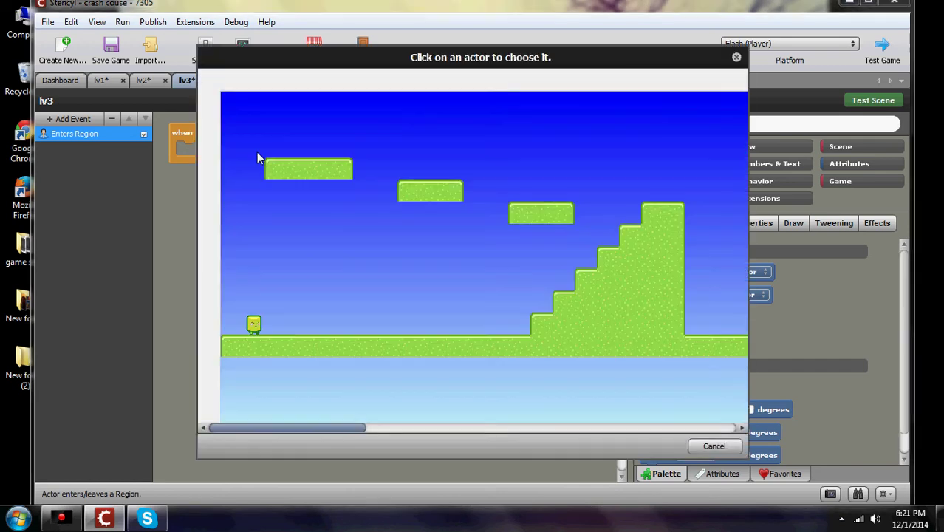
click(255, 325)
Set the lv3 enters-region event to use the region at the far right end of the scene
click(333, 132)
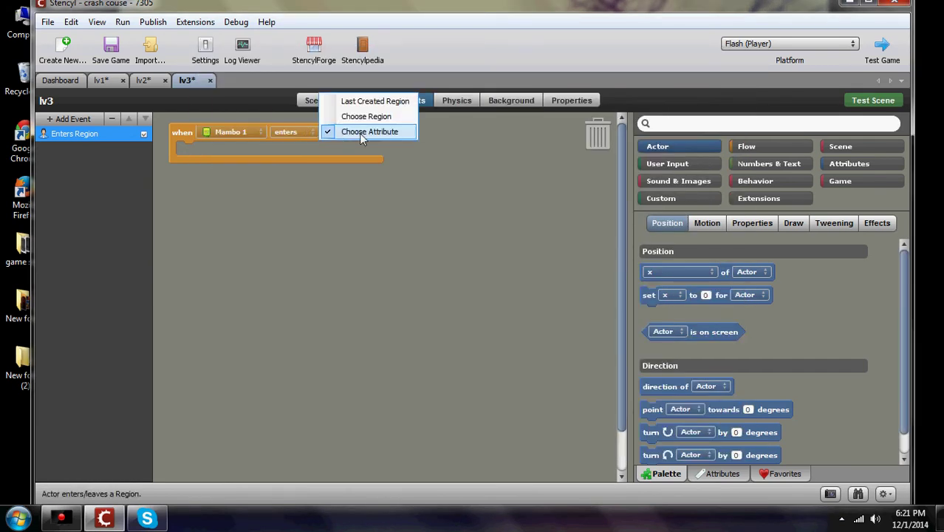
click(366, 116)
drag(343, 428, 742, 444)
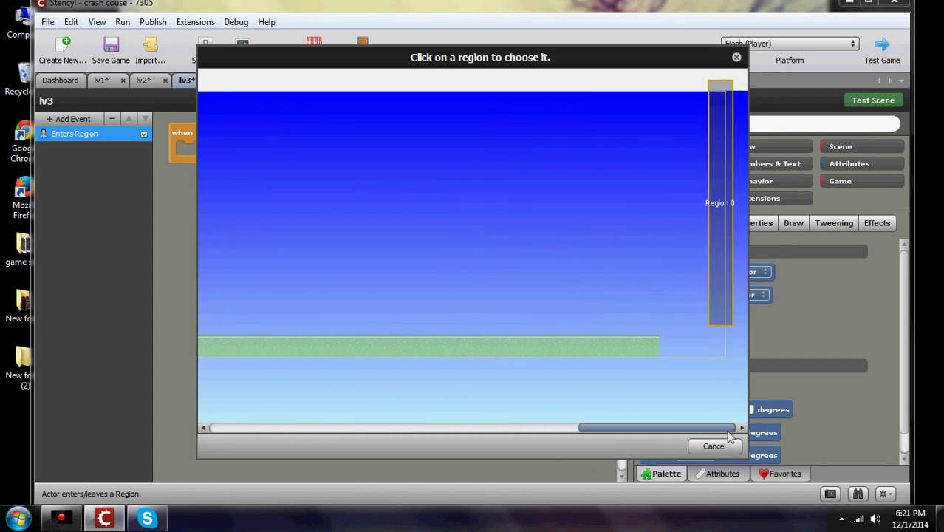
click(724, 255)
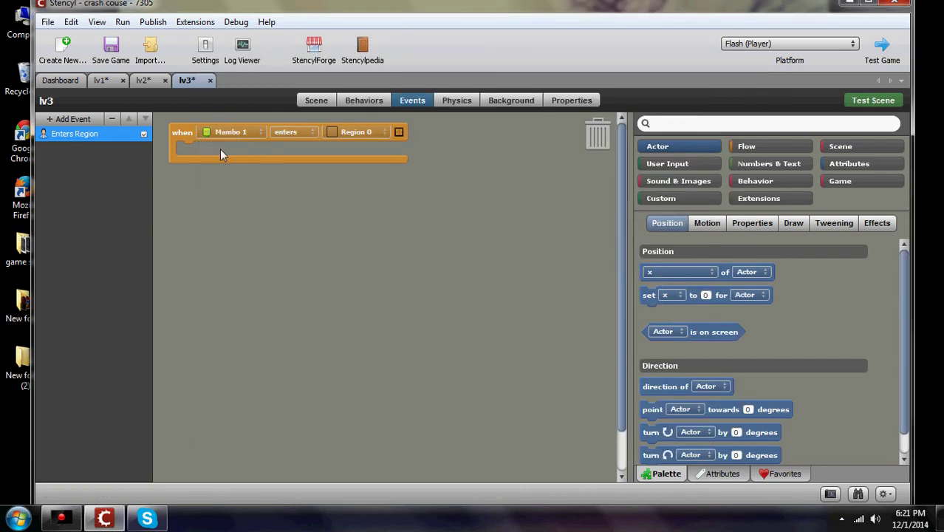
Add a Fade Out, switch scene and Fade In block inside the lv3 region event, with the fade-out lasting .03 seconds
click(859, 147)
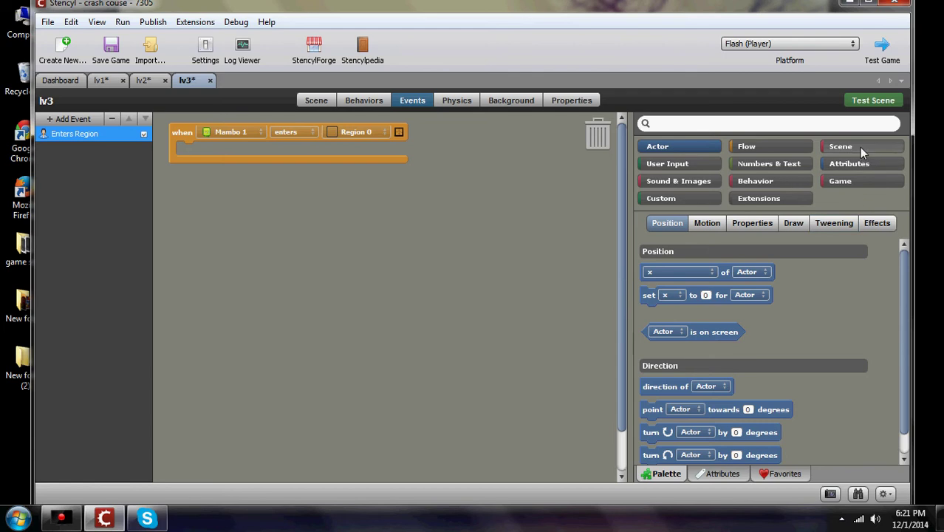
click(862, 223)
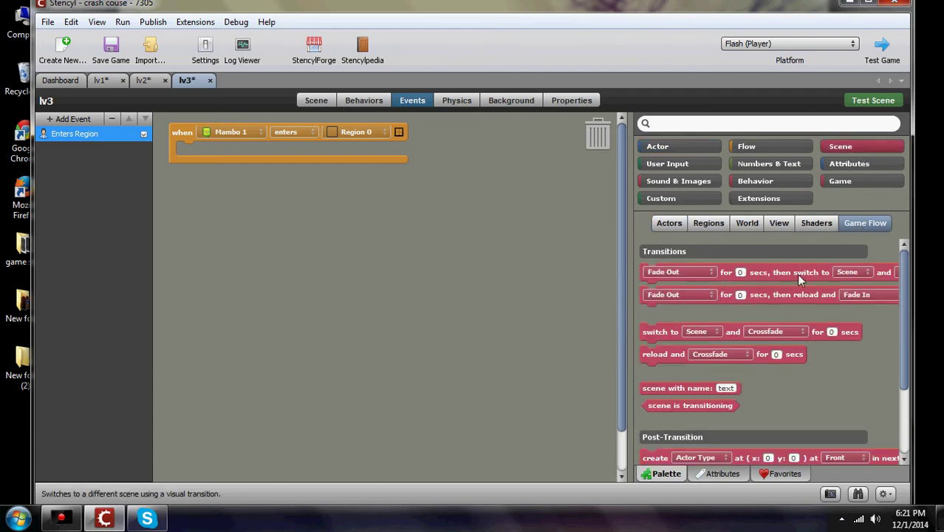
drag(797, 276, 261, 156)
click(278, 151)
text(.3)
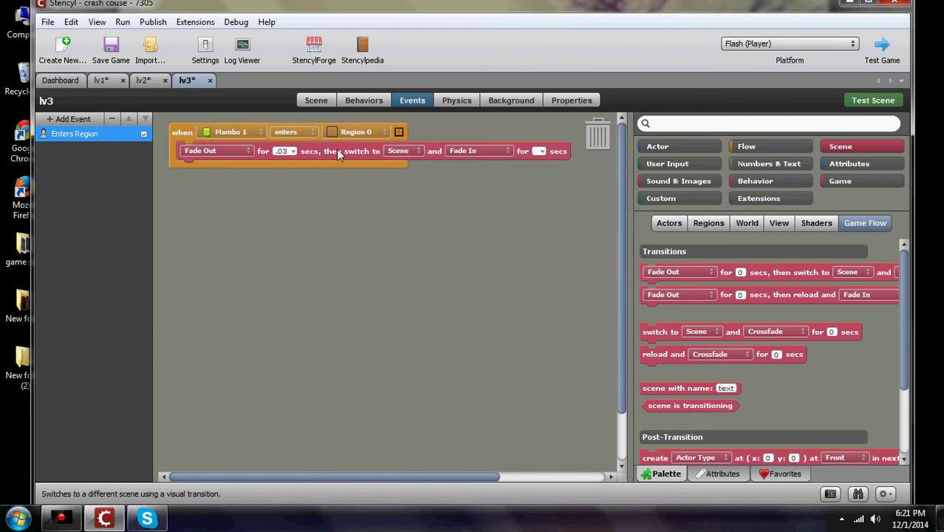
Set lv1 as the destination scene of lv3's transition block
click(409, 153)
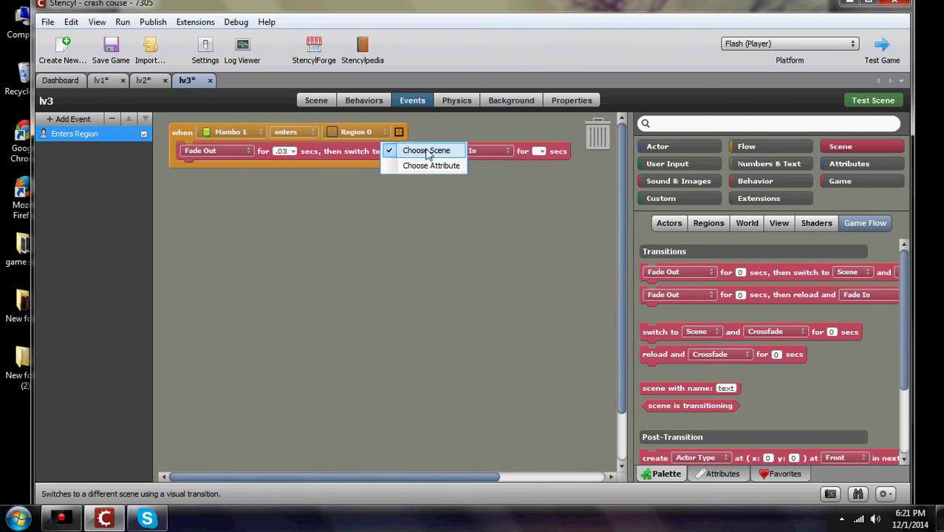
click(411, 152)
click(428, 180)
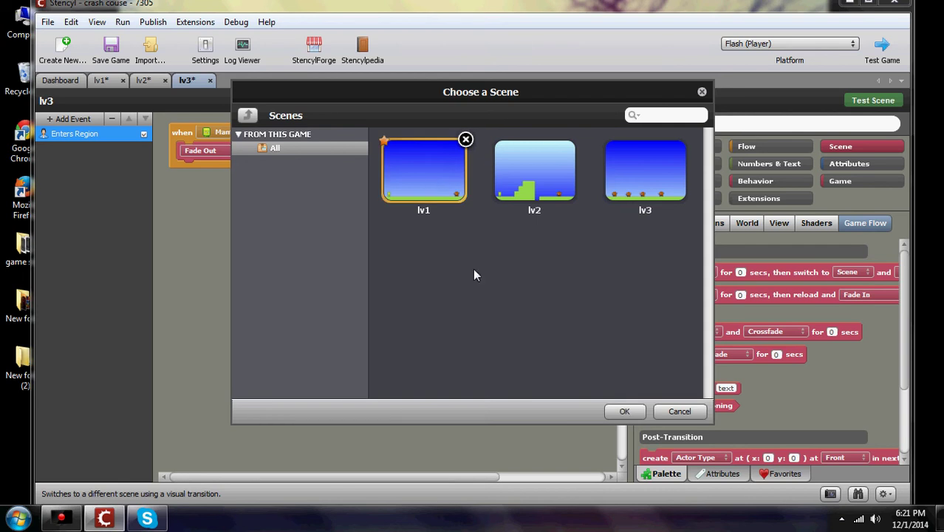
click(624, 412)
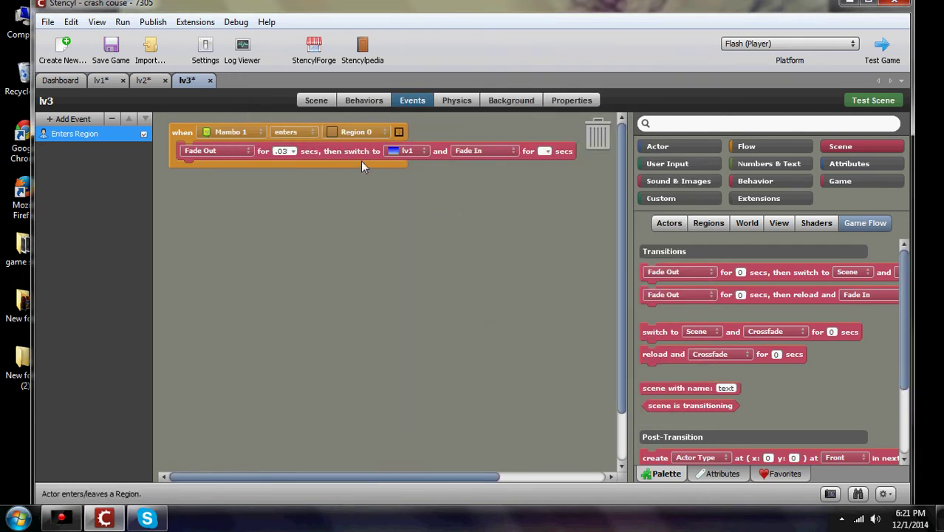
Change the destination scene of lv3's transition block to lv3 and make the fade-in last .03 seconds
click(406, 151)
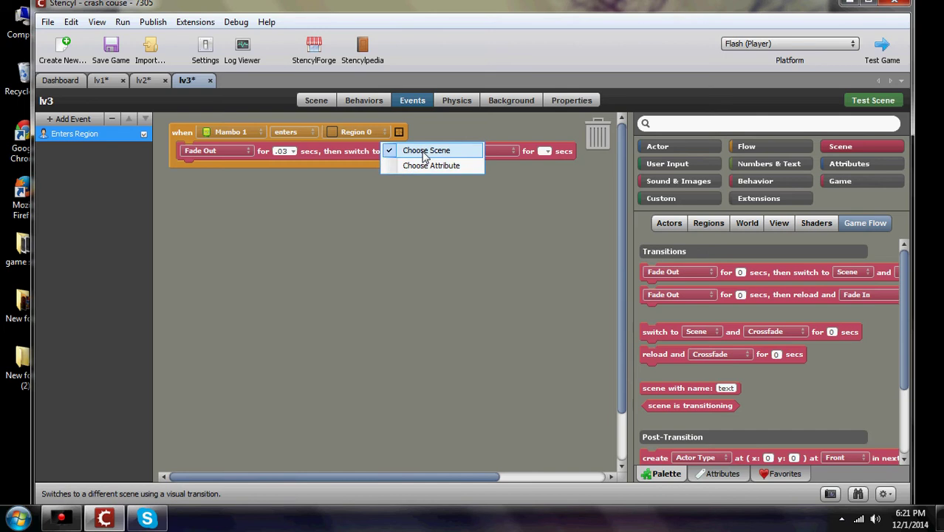
click(427, 153)
click(634, 176)
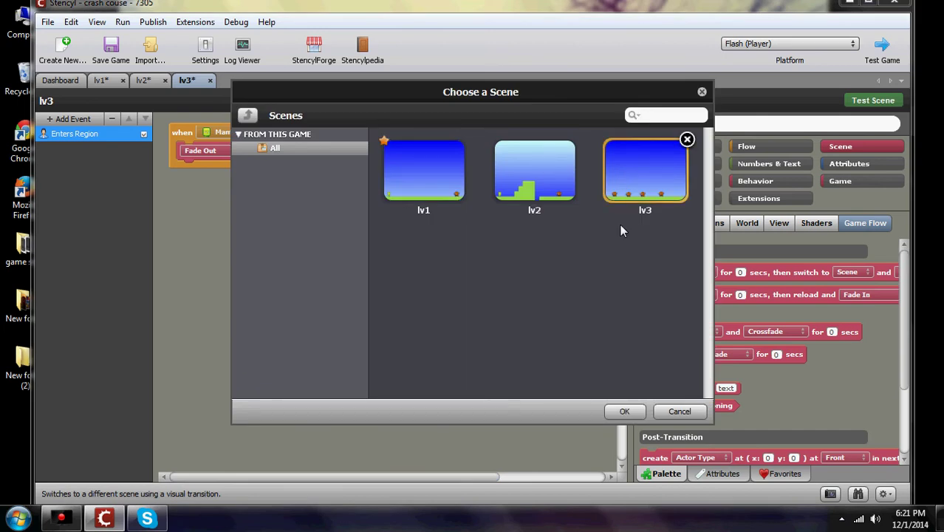
click(624, 413)
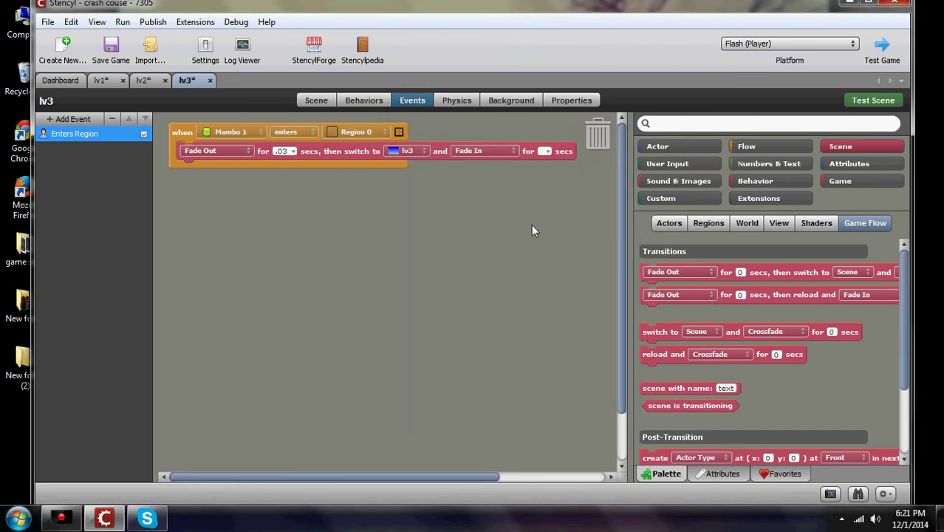
click(540, 151)
text(.03)
Open the Mambo actor type and display its attached behaviors
click(58, 79)
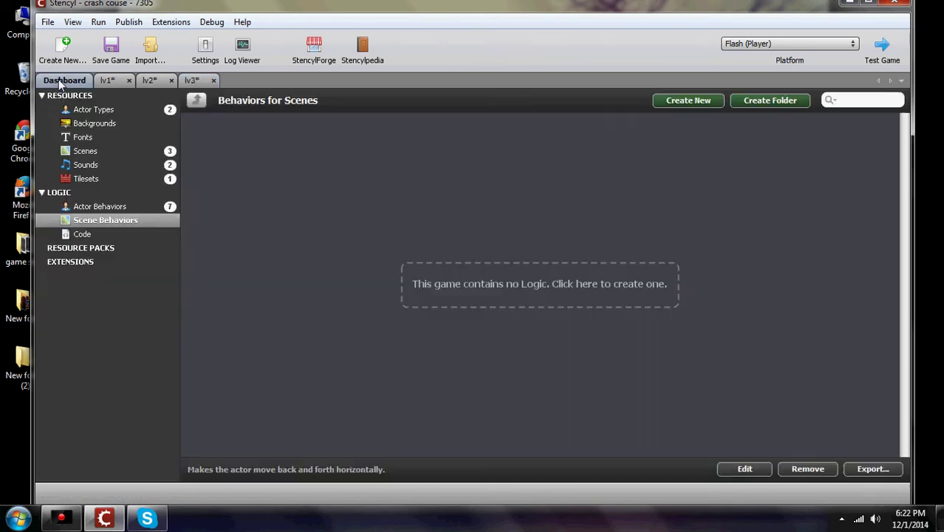
click(97, 110)
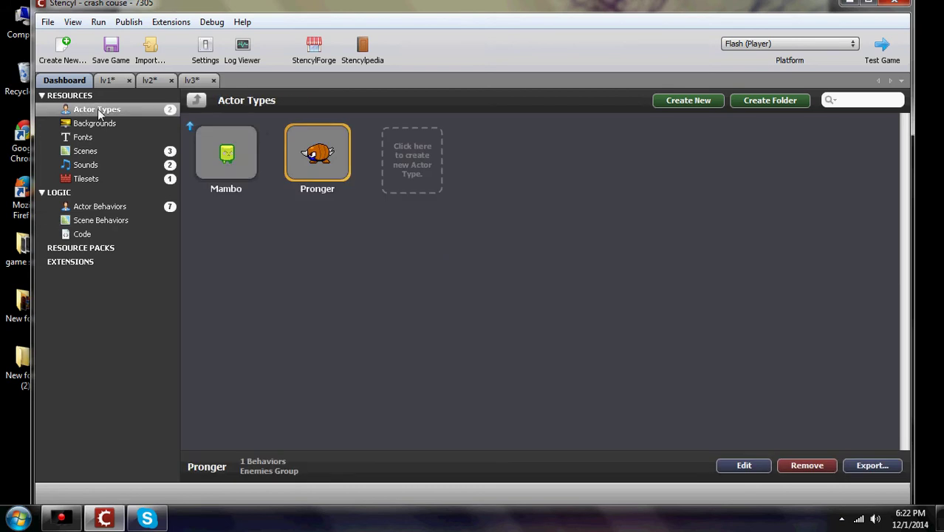
double_click(233, 160)
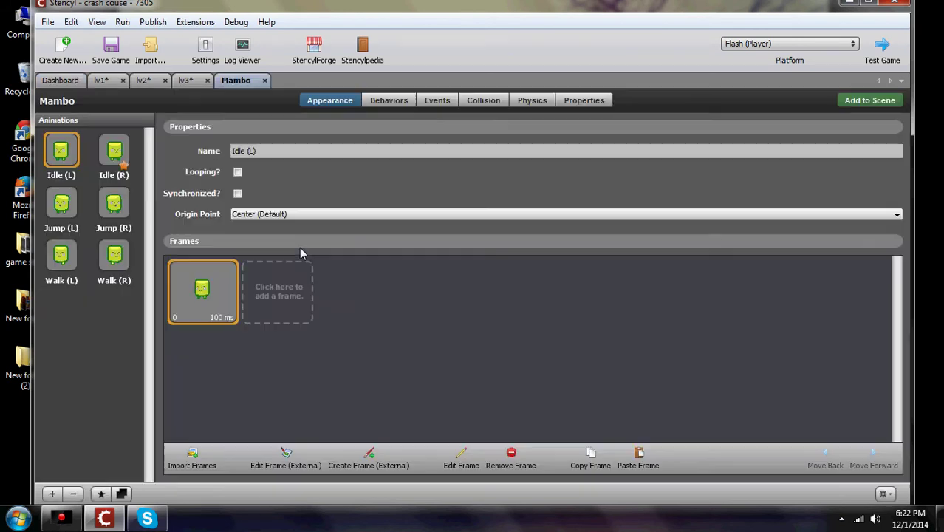
click(384, 103)
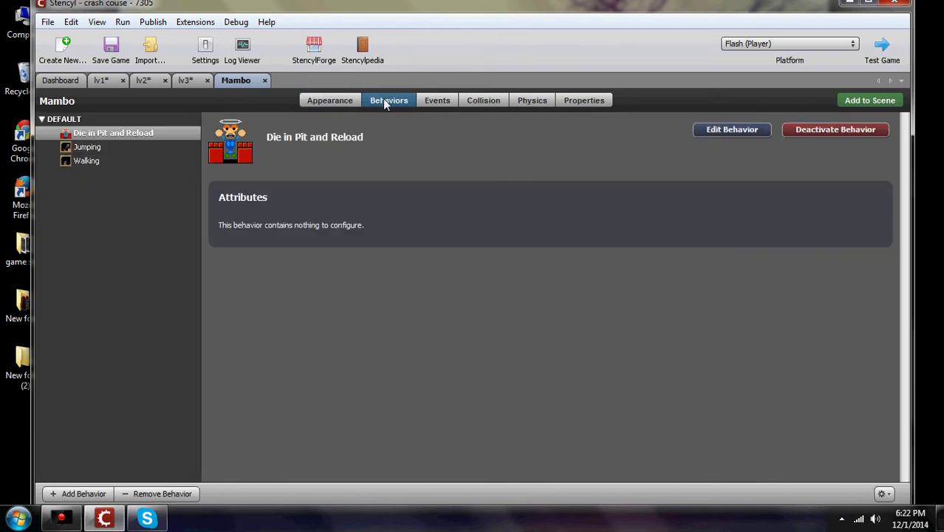
Attach the Stomp on Enemies behavior to Mambo, with Enemies as the stompable group and Jump as the jump key
click(81, 495)
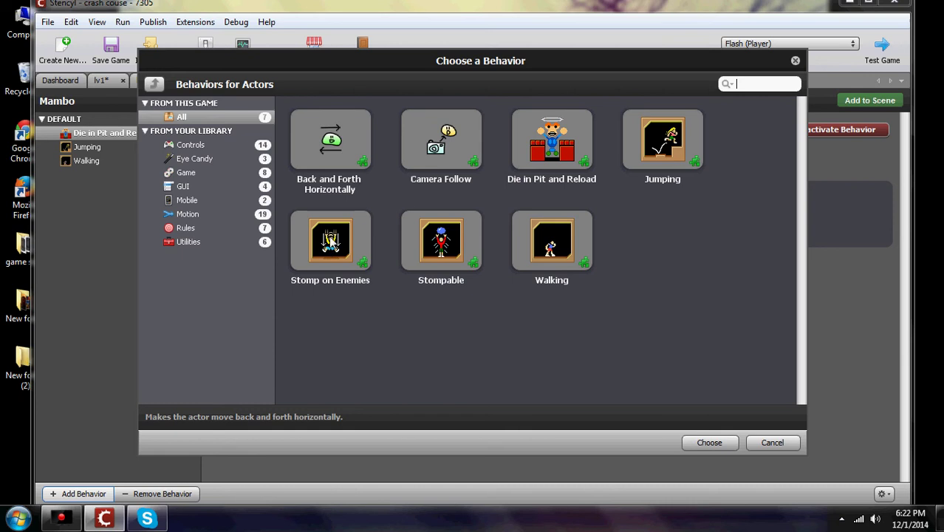
double_click(330, 248)
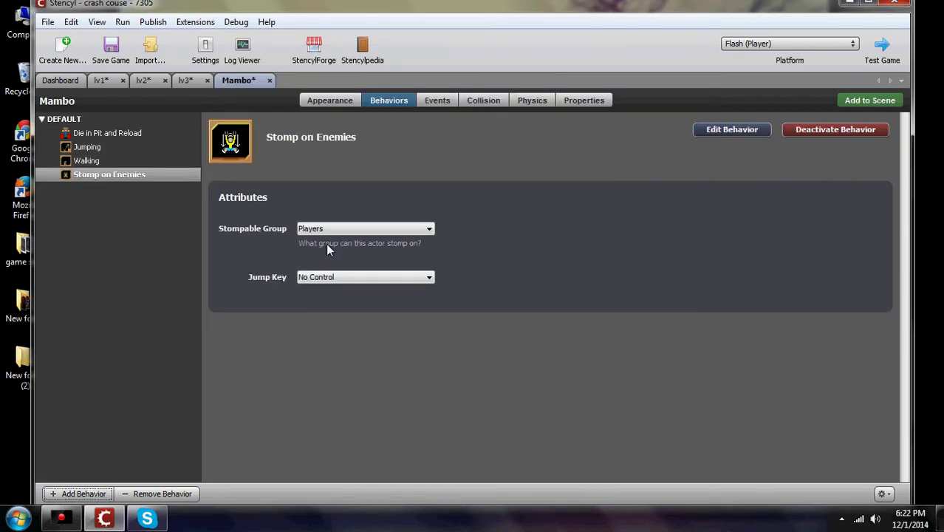
click(337, 235)
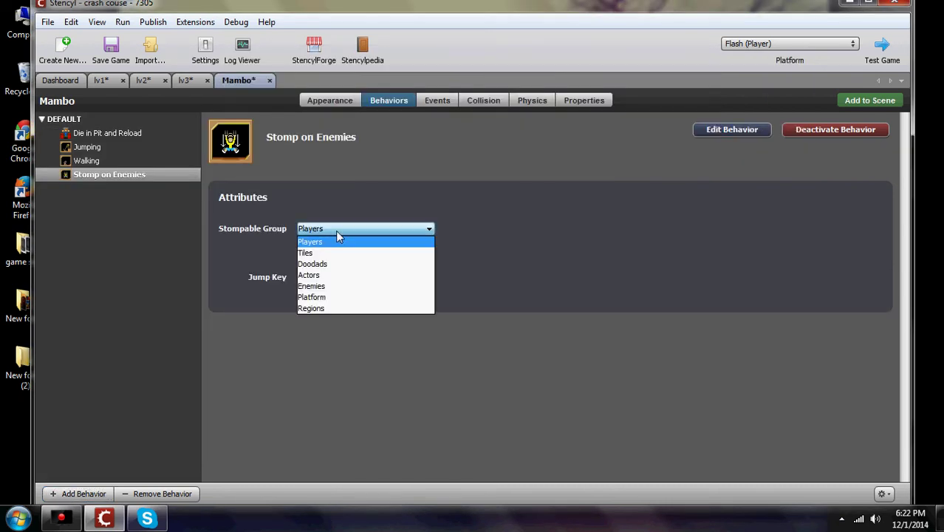
click(320, 288)
click(325, 278)
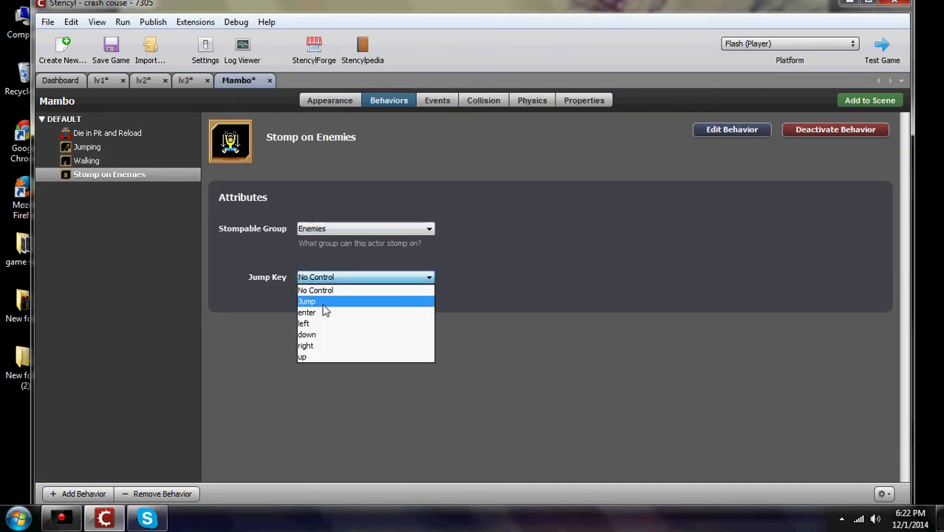
click(309, 298)
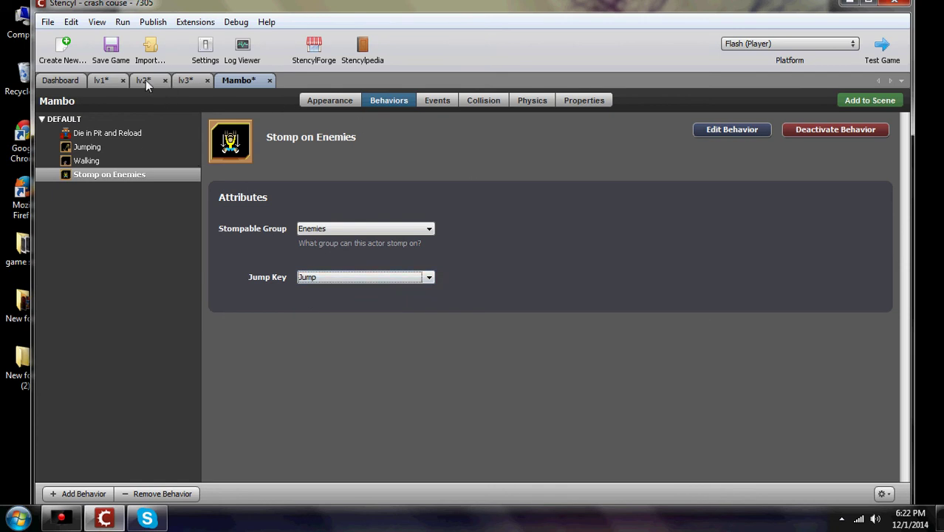
Attach the Camera Follow behavior from the library's Game category to Mambo
click(83, 494)
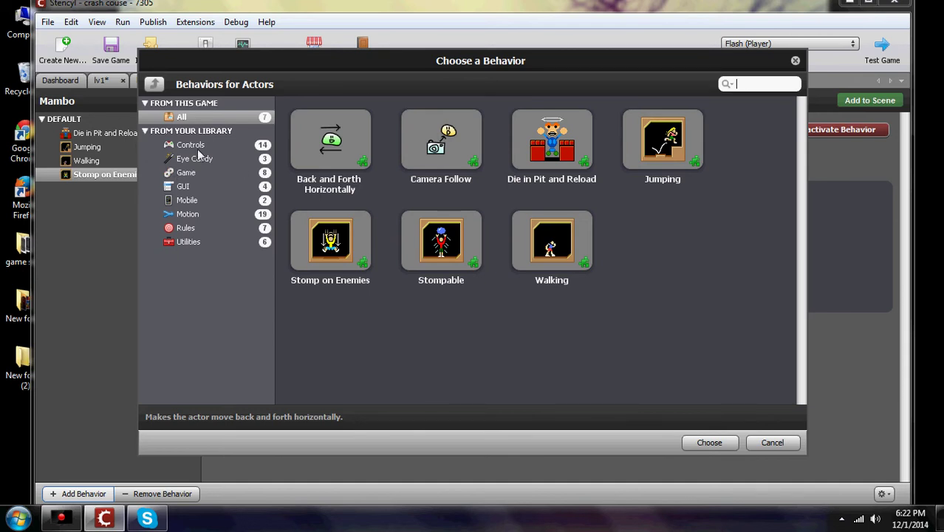
click(190, 174)
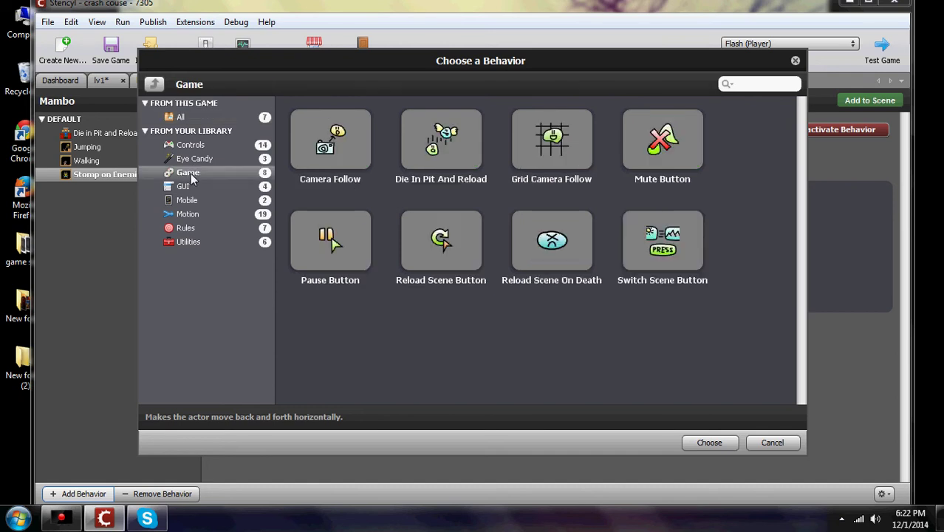
double_click(351, 145)
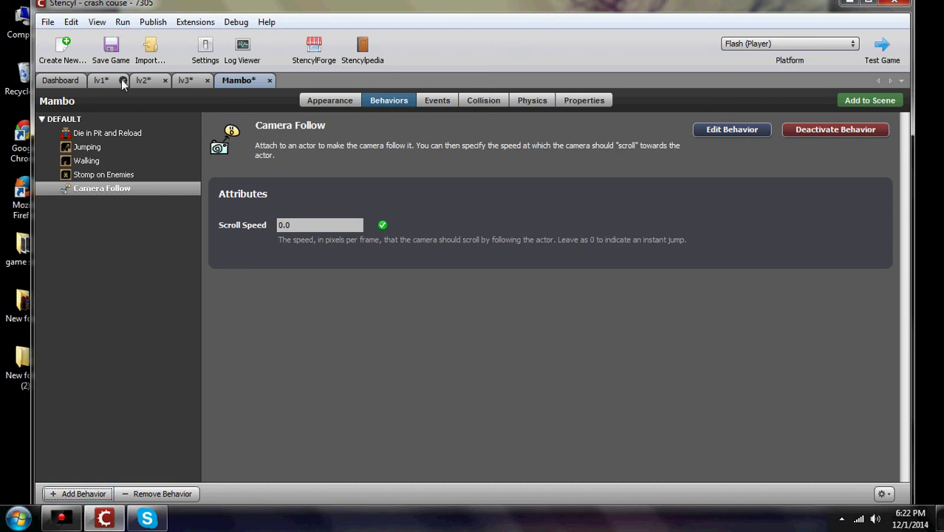
Open the Pronger actor type and attach the Stompable behavior to it
click(68, 82)
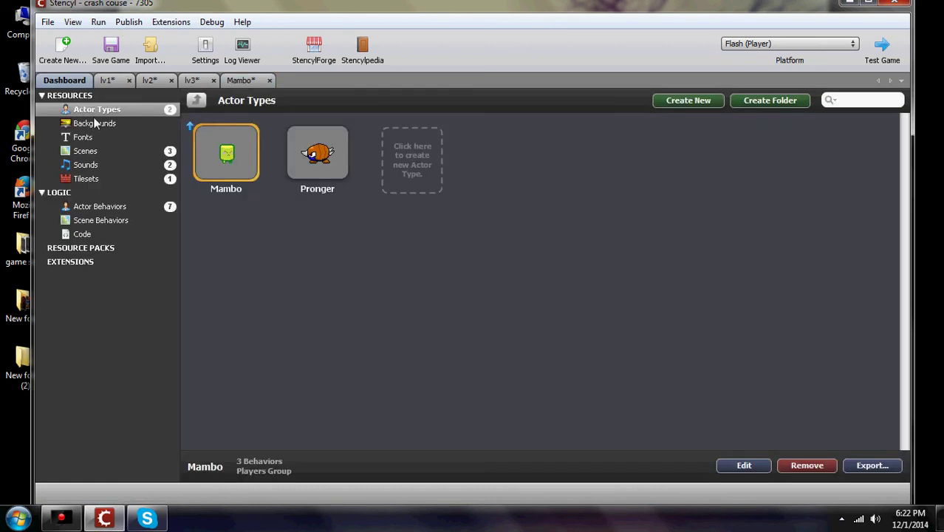
double_click(316, 155)
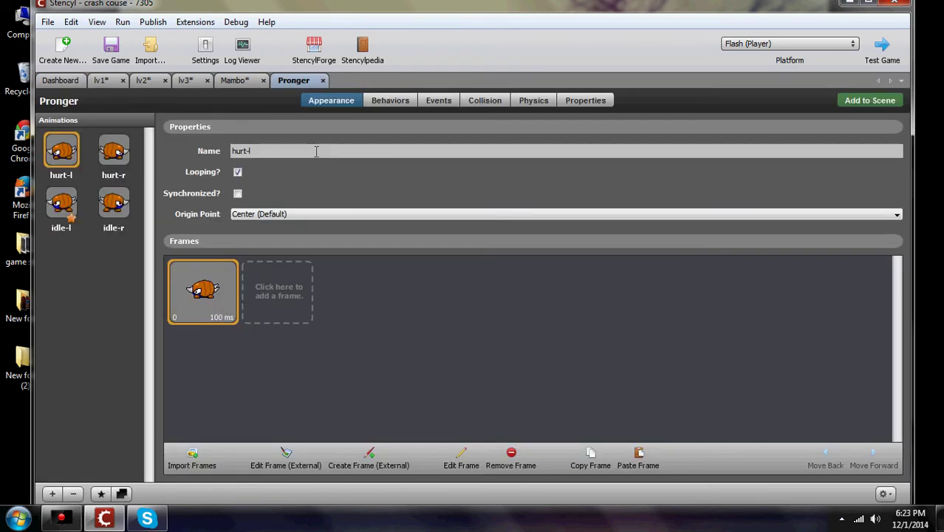
click(391, 101)
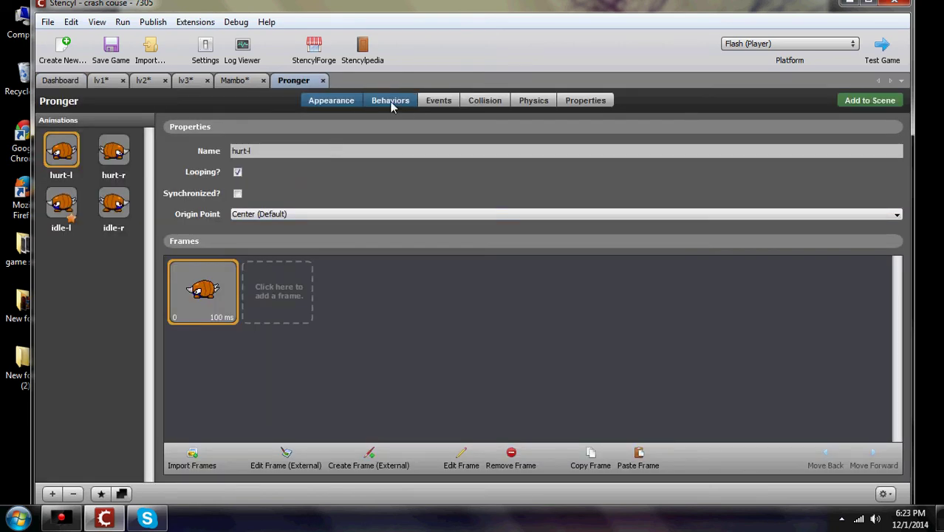
click(78, 494)
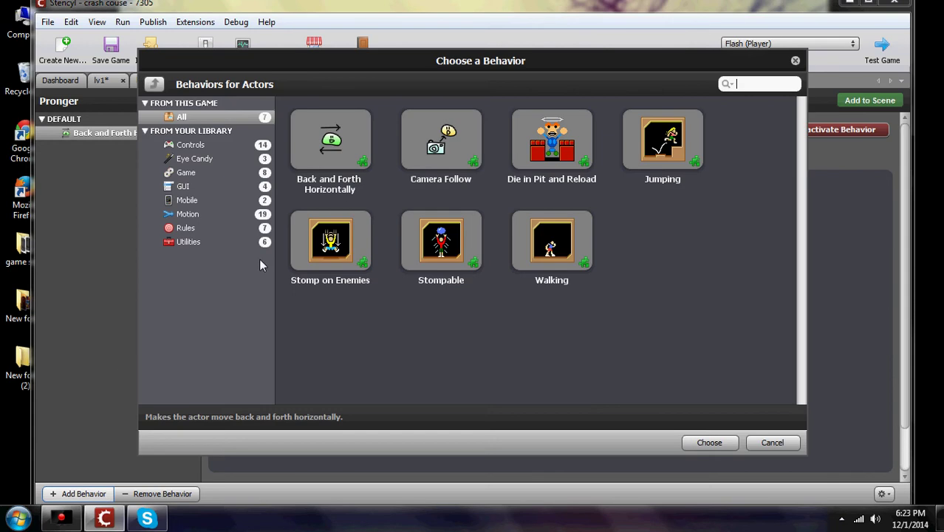
double_click(453, 248)
Set Pronger's stomped animation to hurt-l and its stomped sound to Stomp
click(439, 248)
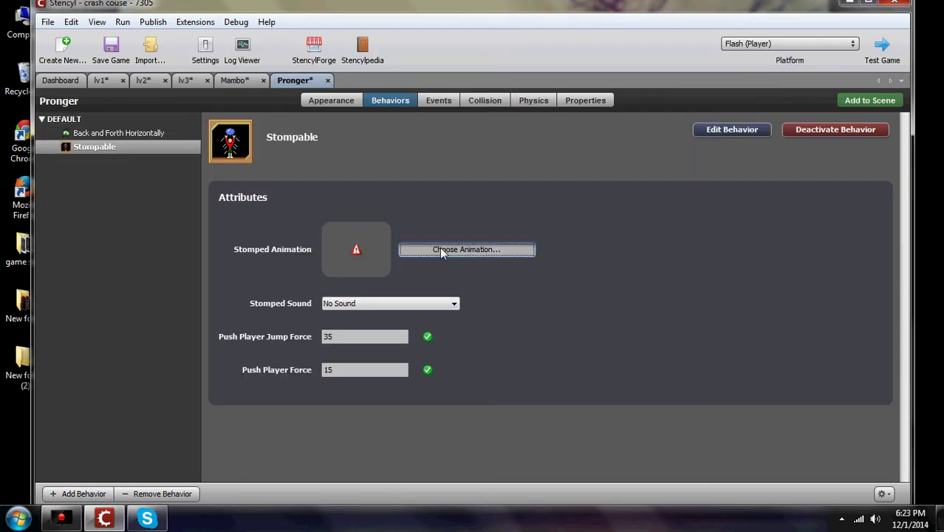
click(328, 201)
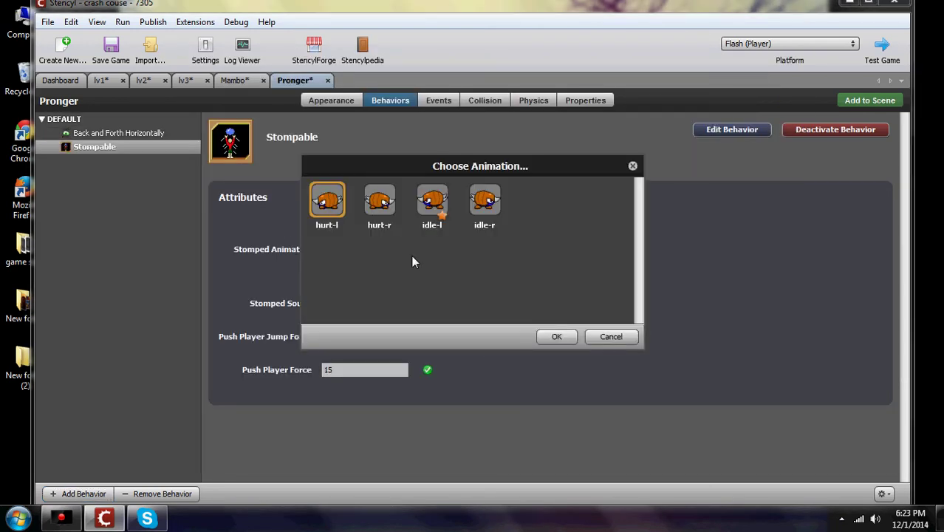
click(557, 336)
click(357, 304)
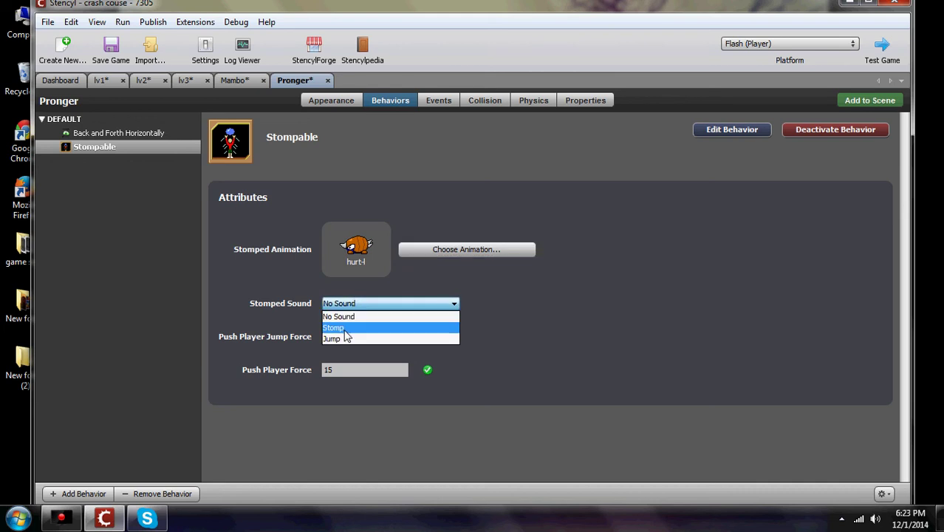
click(342, 337)
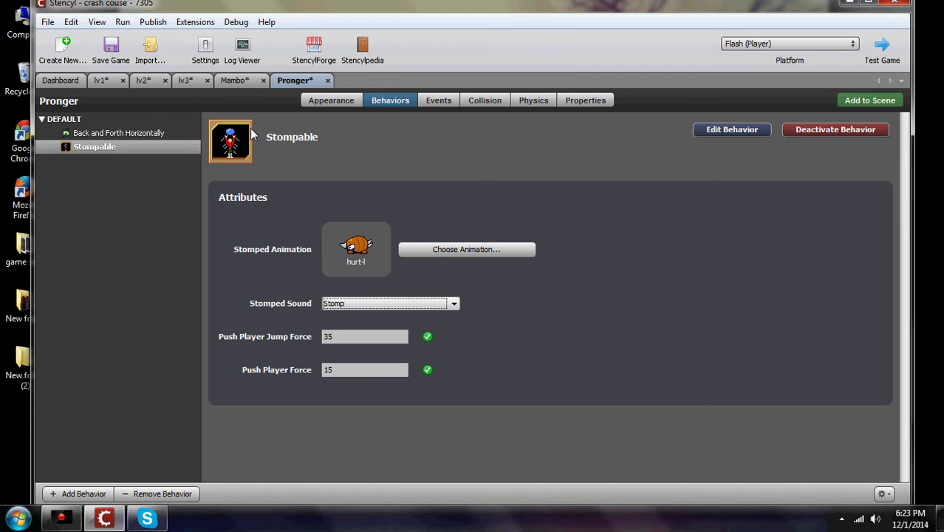
Choose Enemies as Pronger's group in its properties
click(605, 104)
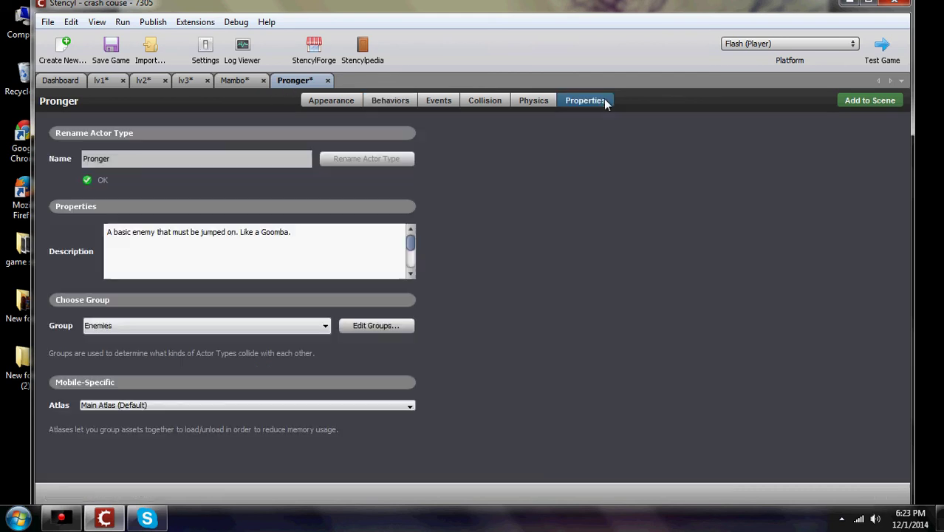
click(124, 325)
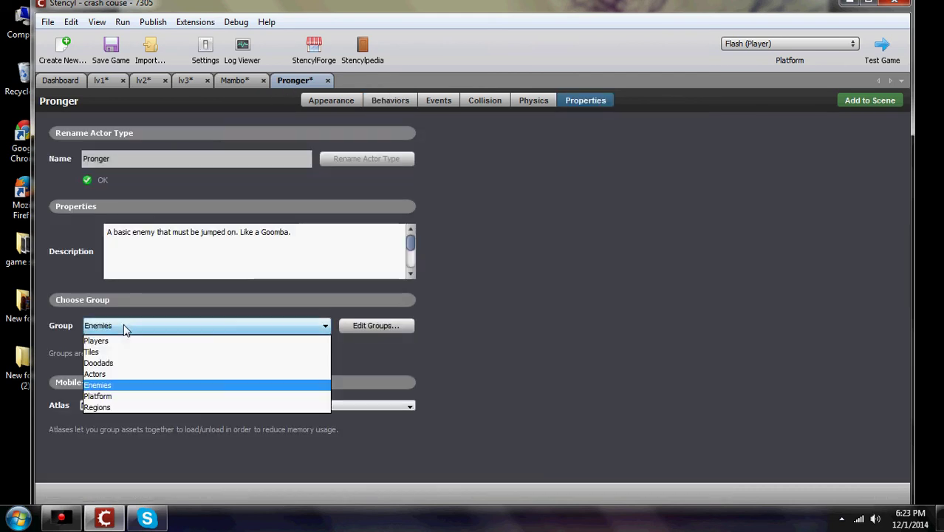
click(108, 385)
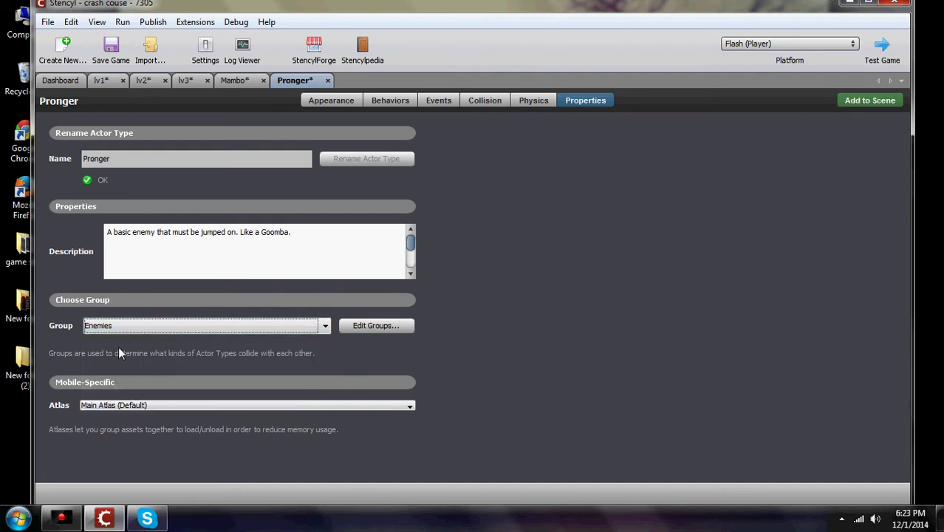
Choose Players as Mambo's group in its properties and compare it with Pronger's group
click(234, 80)
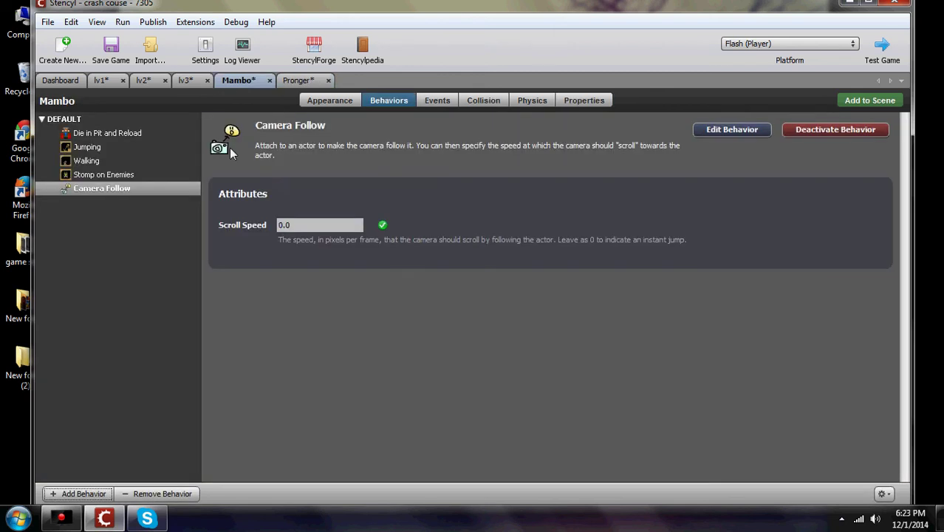
click(584, 100)
click(101, 329)
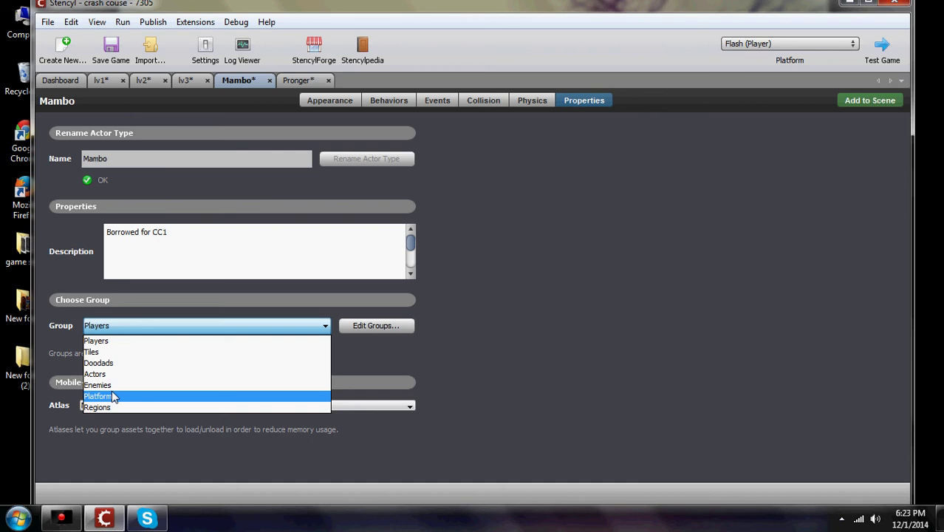
click(102, 343)
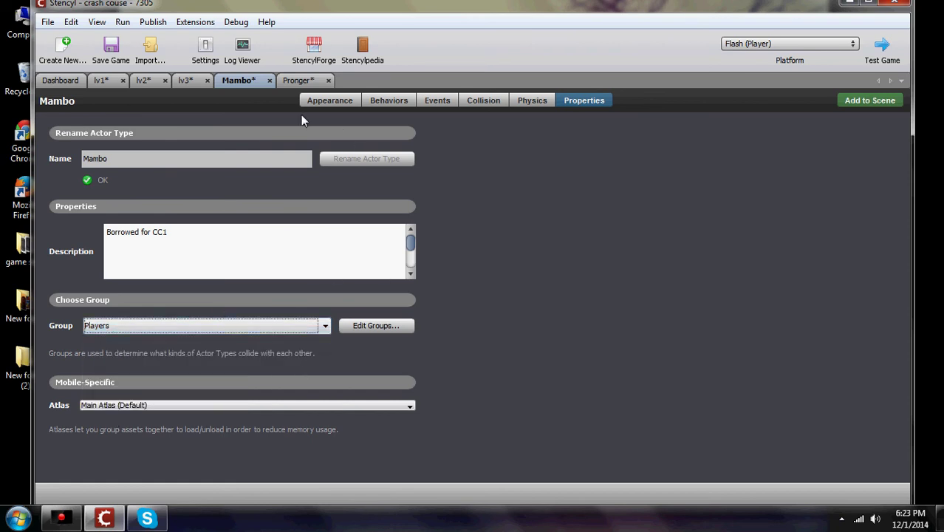
click(298, 82)
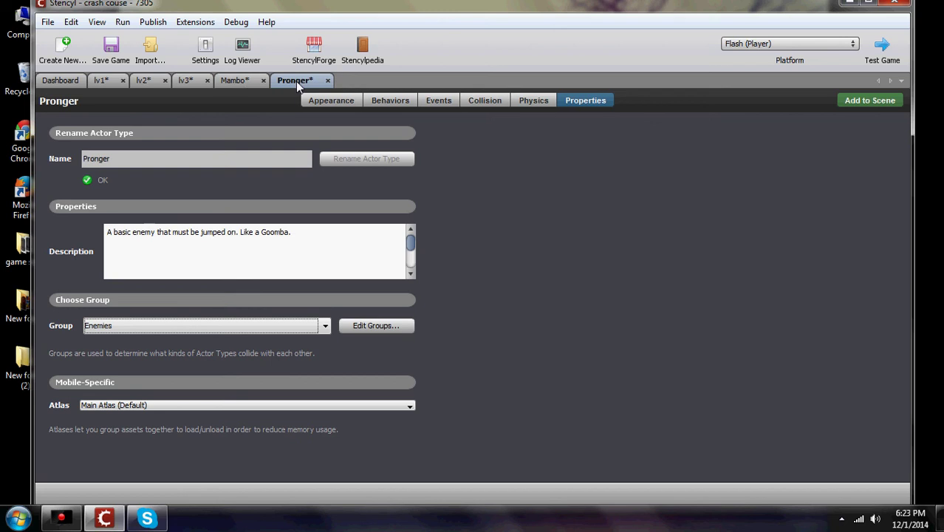
click(230, 79)
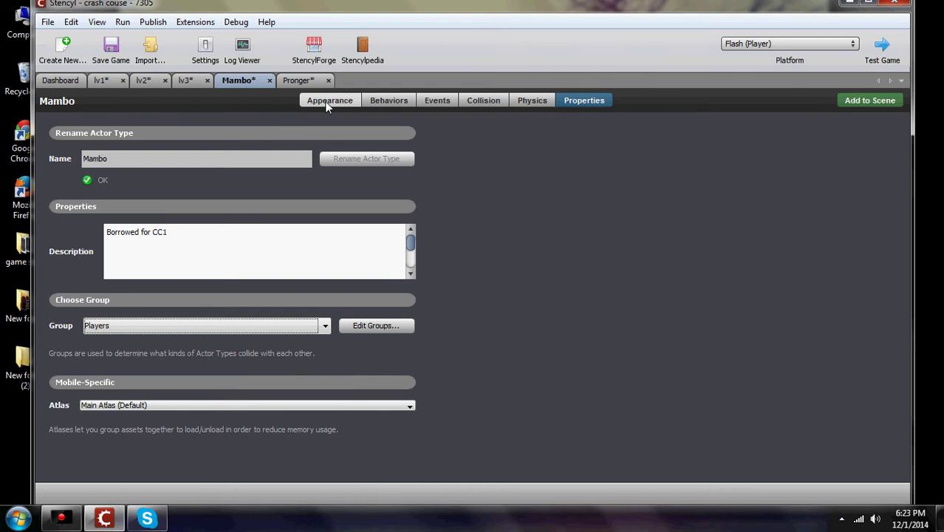
Display the lv1 scene, run the game and play lv1, making Mambo stomp the Pronger and reach the end region
click(104, 82)
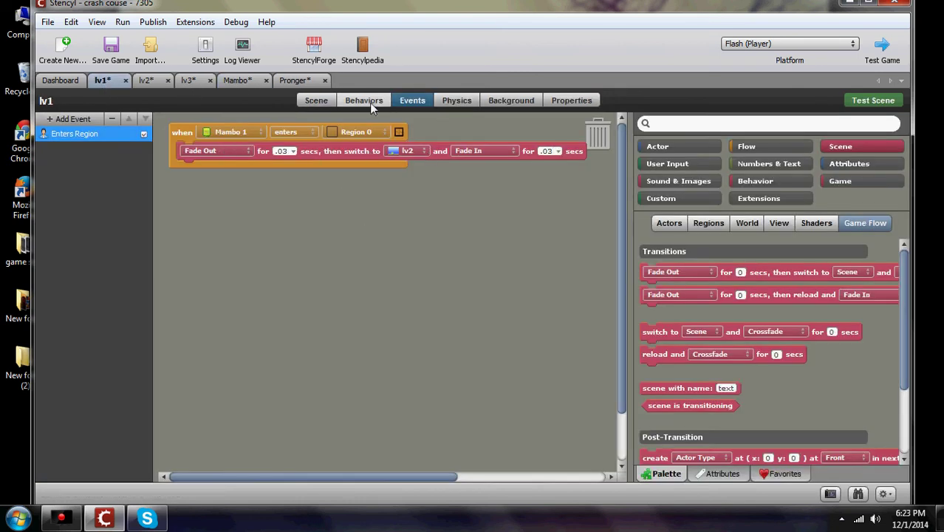
click(315, 102)
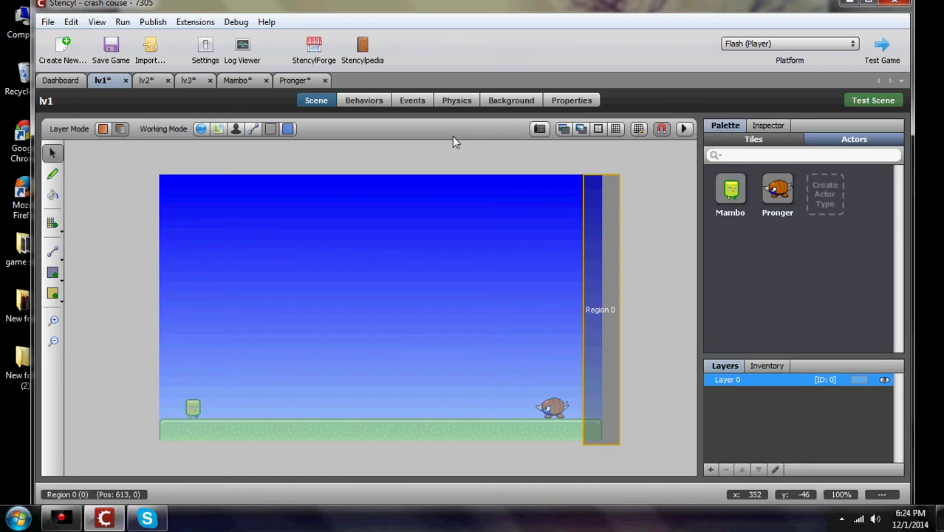
click(882, 46)
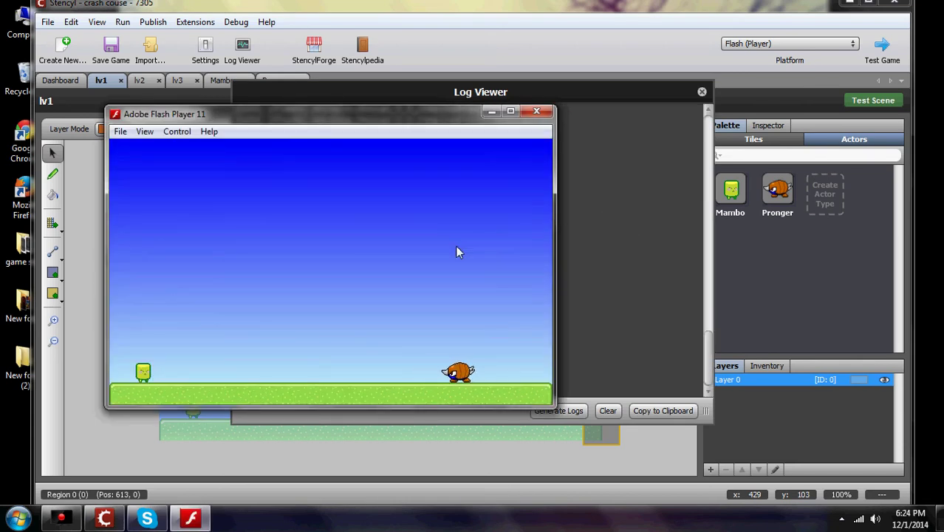
key(Right)
key(Right)
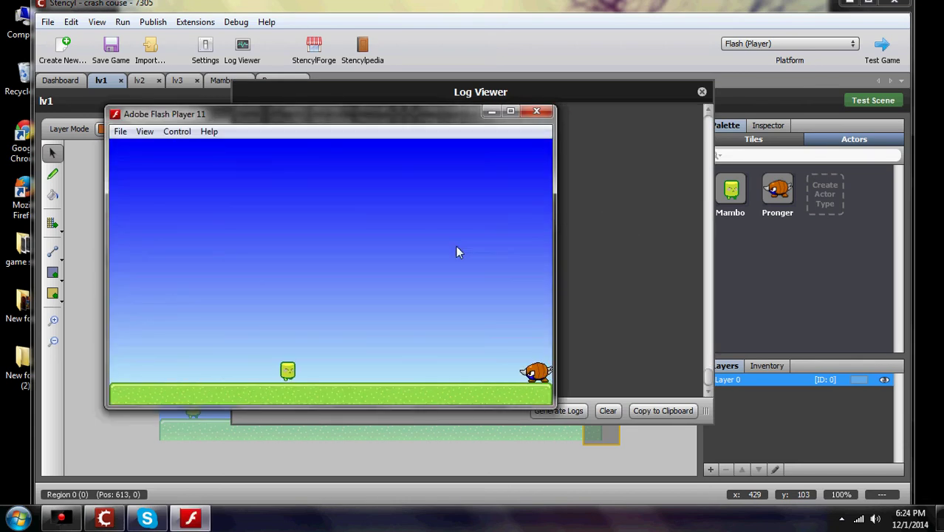
key(Right)
key(Up)
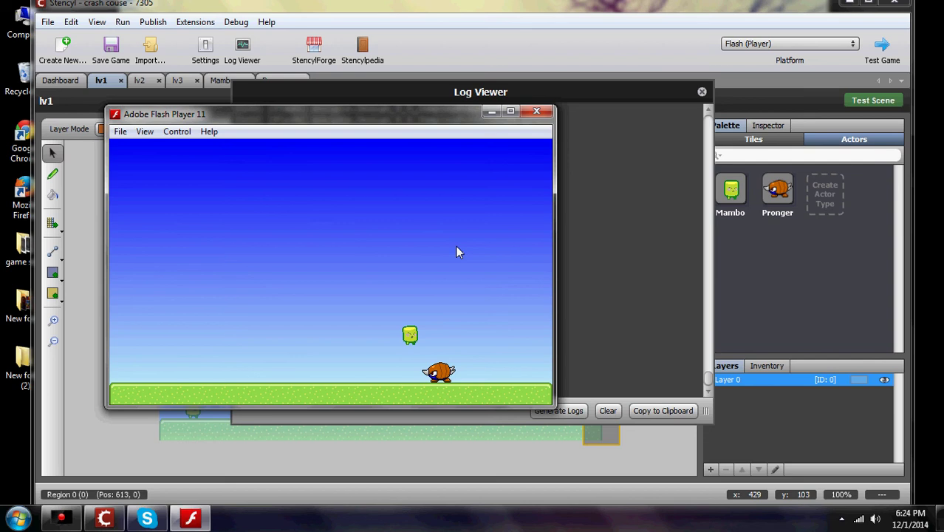
key(Right)
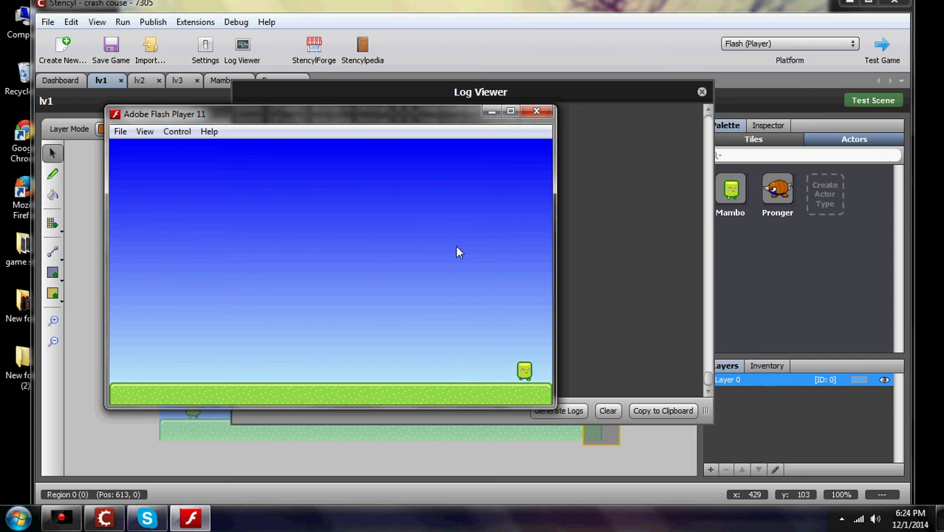
key(Right)
Playtest lv2, taking Mambo up the steps and across the gap, and try to stomp the Pronger
key(Up)
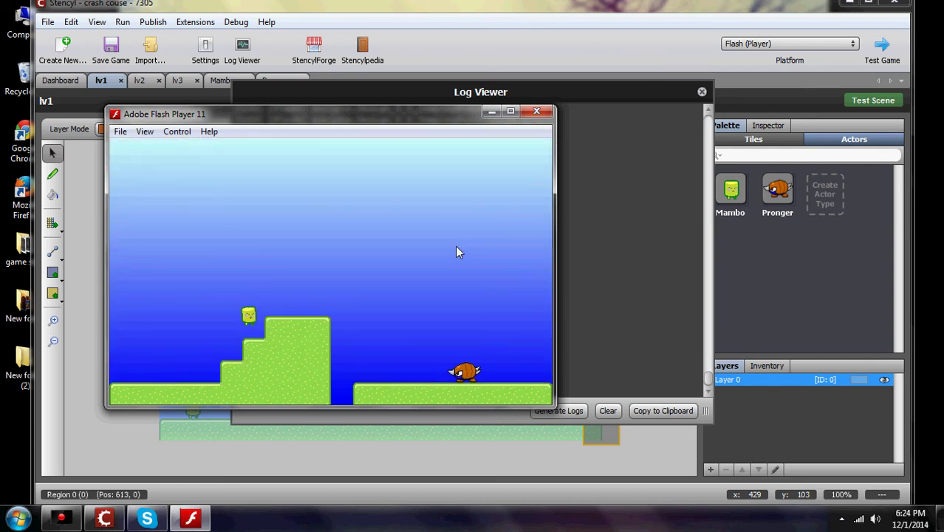
key(Up)
key(Right)
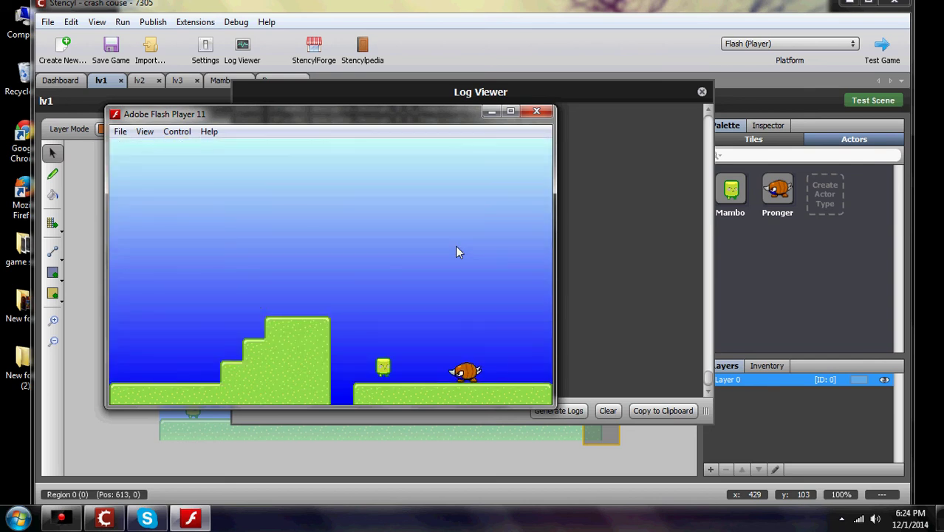
key(Right)
key(Up)
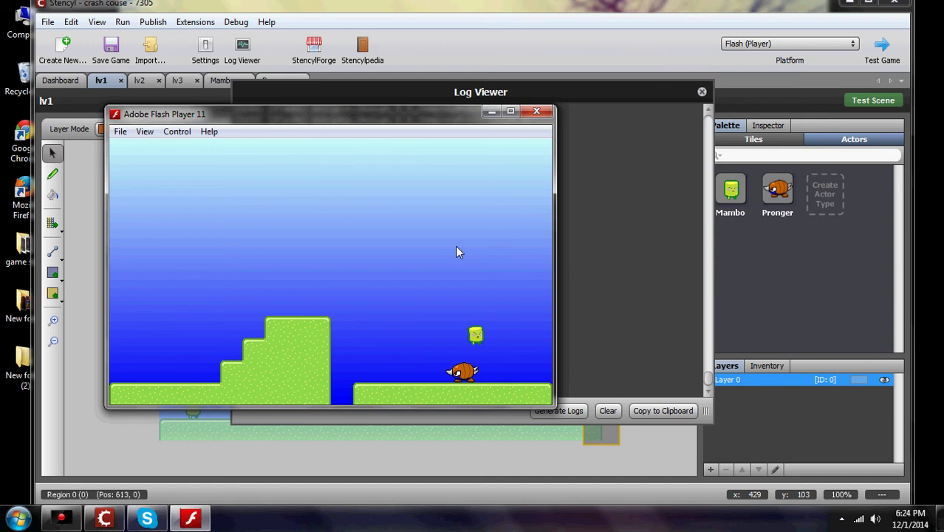
key(Left)
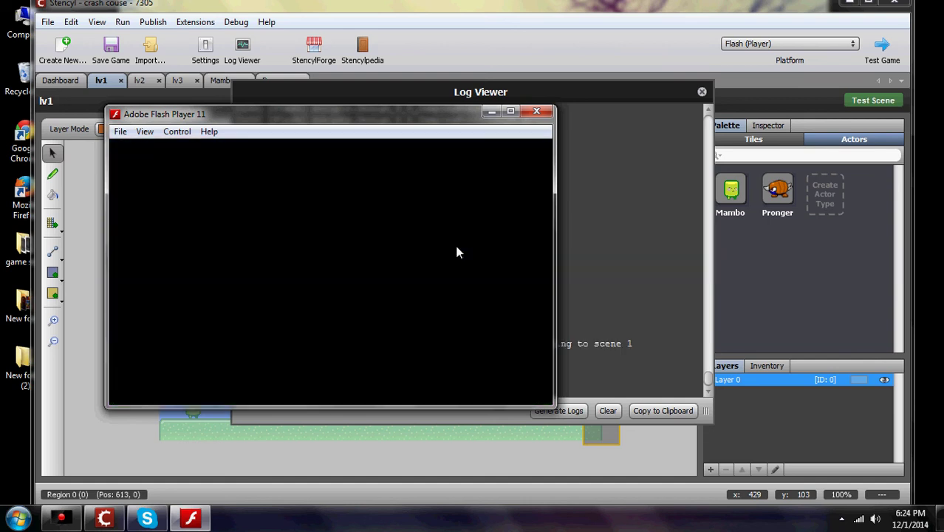
Replay lv2, taking Mambo over the stepped hill and the gap, past the Pronger to the end region
key(Right)
key(Up)
key(Up)
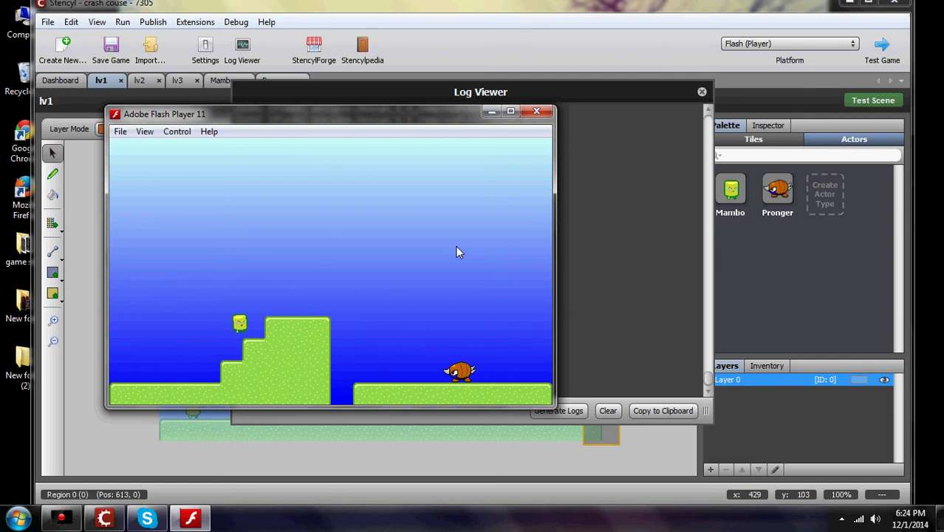
key(Right)
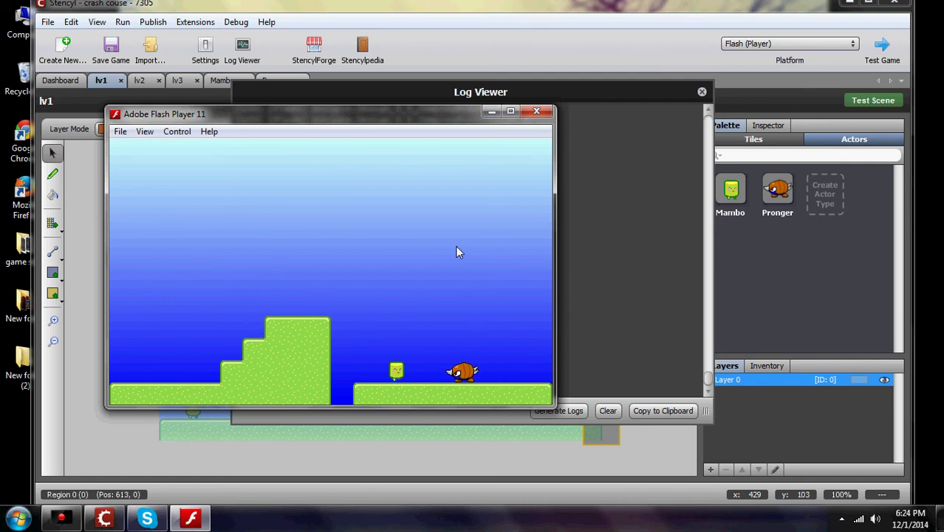
key(Up)
key(Right)
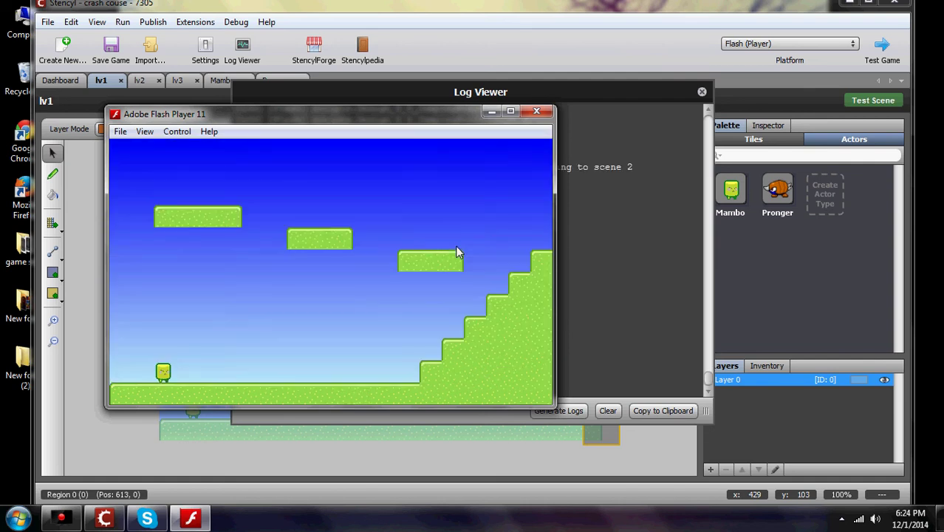
Playtest lv3, moving Mambo along the ground and up the stepped hill to just below its summit
key(Right)
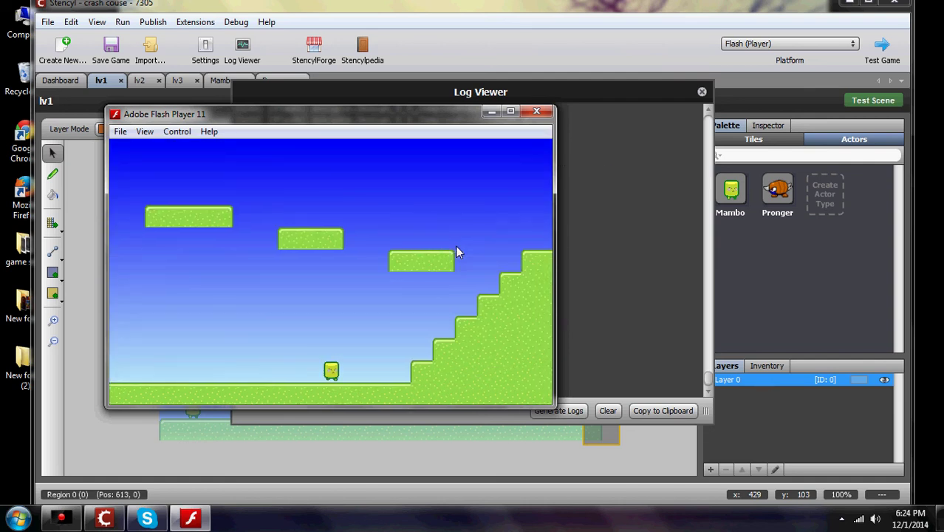
key(Right)
key(Up)
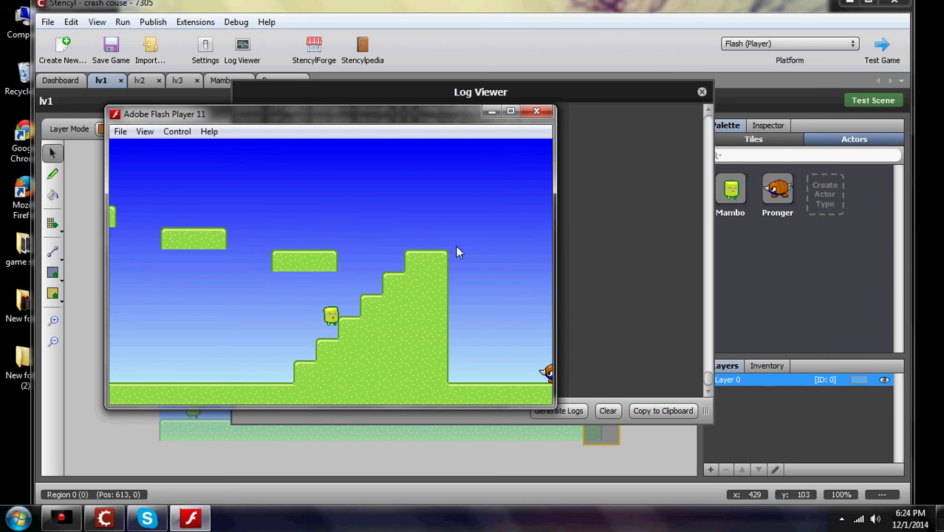
key(Right)
key(Up)
key(Left)
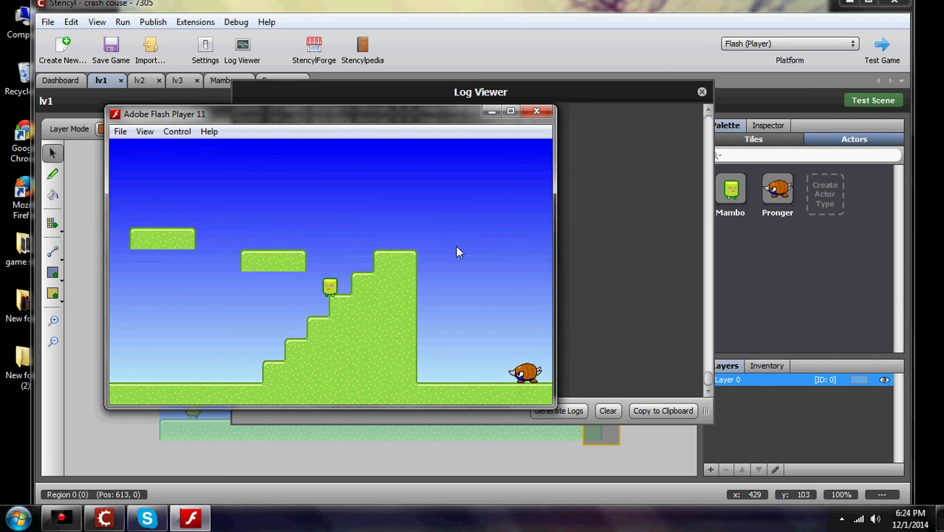
key(Left)
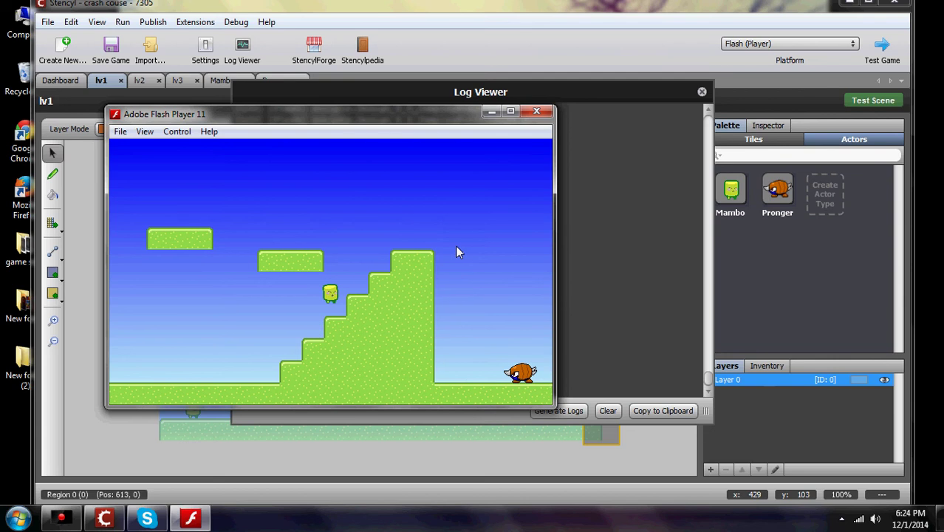
key(Right)
key(Up)
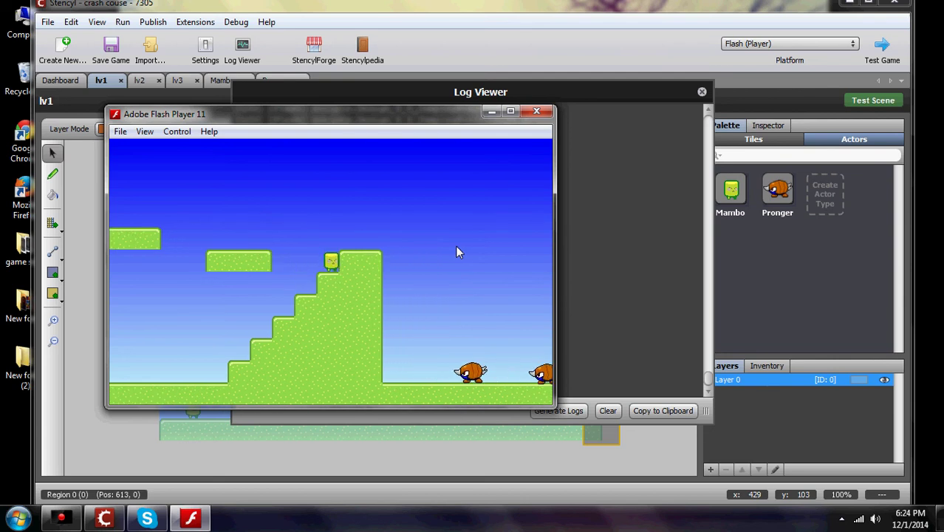
Jump Mambo across the floating platforms in lv3 to the highest one and back to the stepped hill
key(Left)
key(Up)
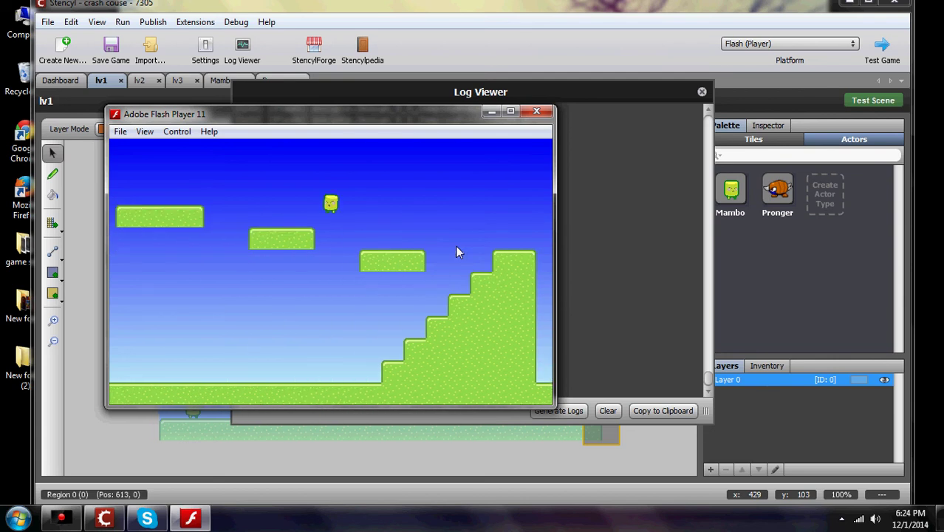
key(Left)
key(Up)
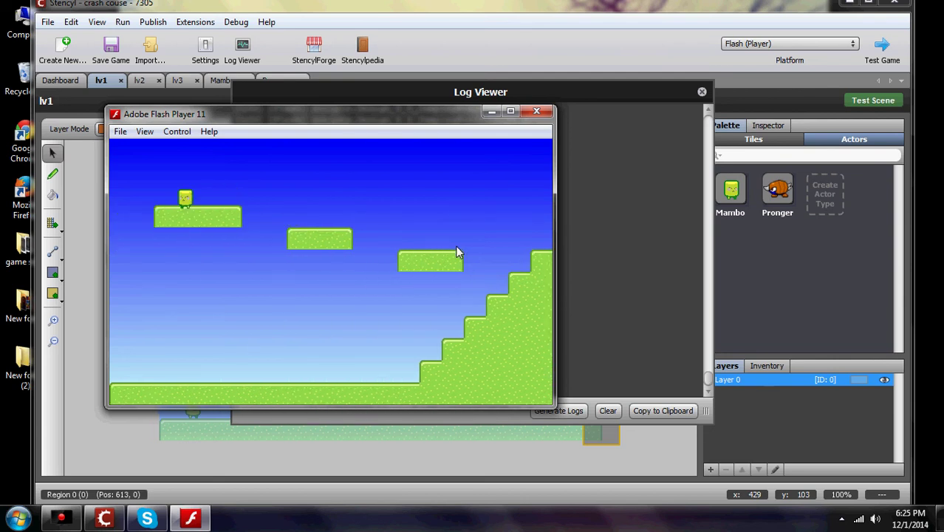
key(Right)
key(Up)
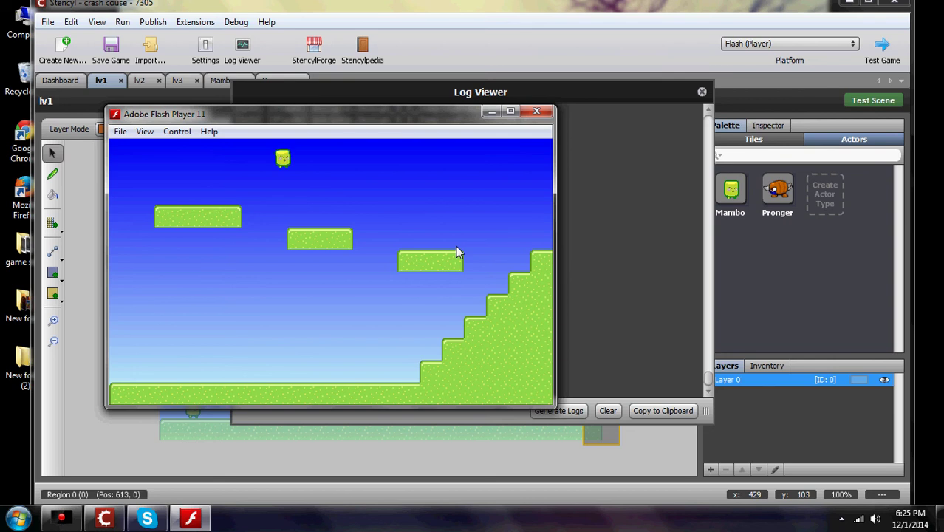
key(Right)
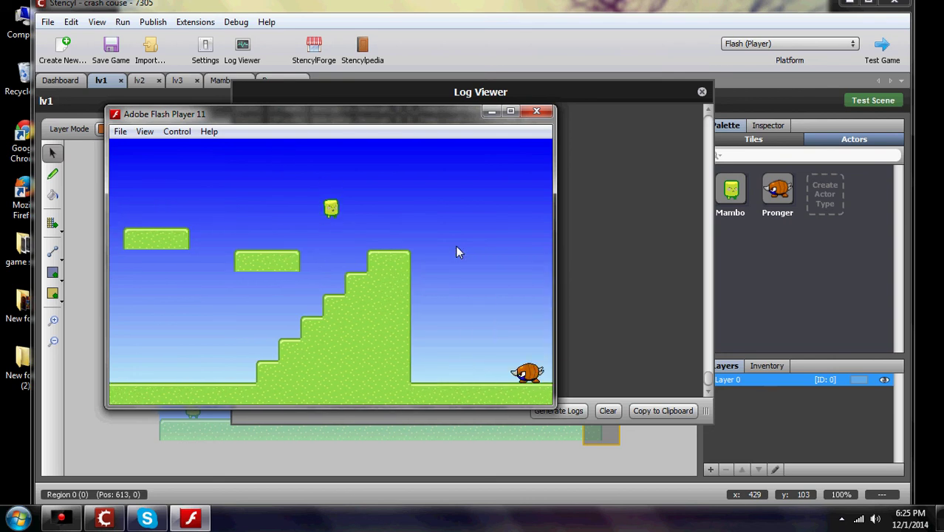
key(Right)
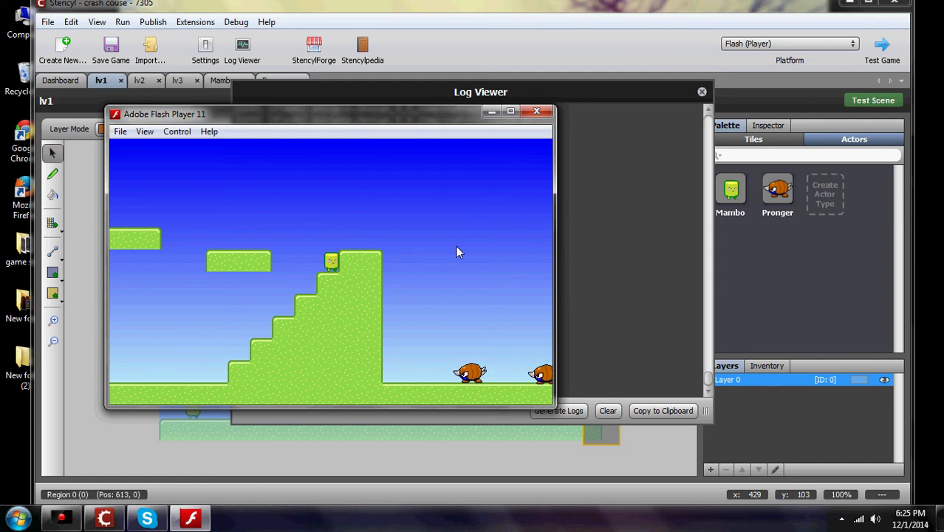
Take Mambo over the summit of the lv3 hill, drop to the ground beyond and approach the Prongers
key(Right)
key(Up)
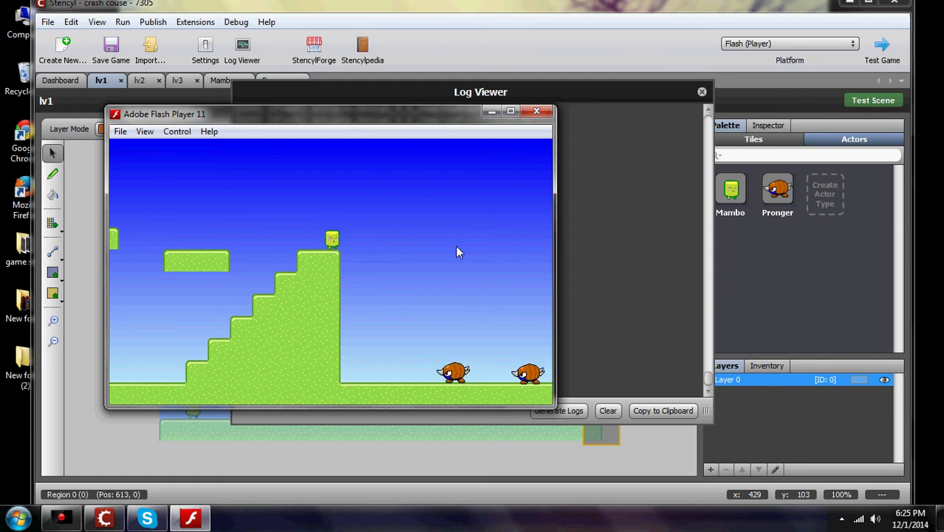
key(Right)
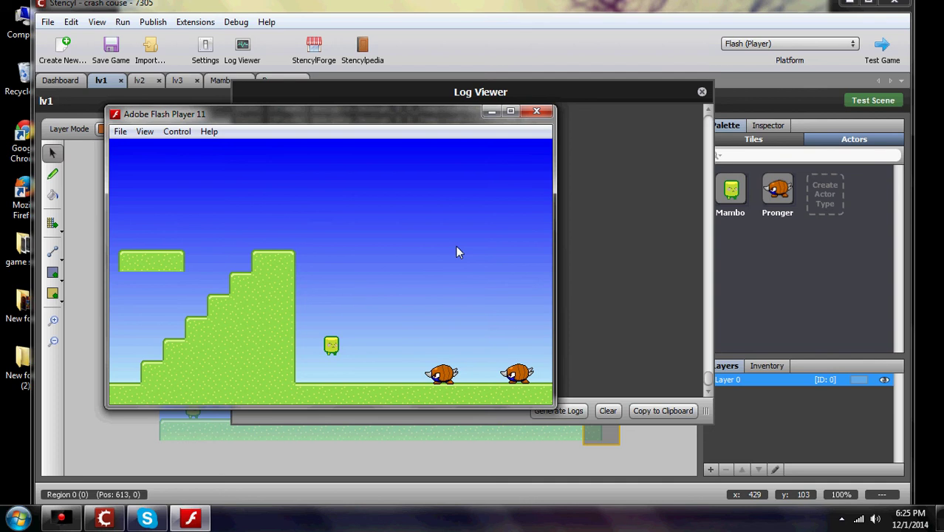
key(Right)
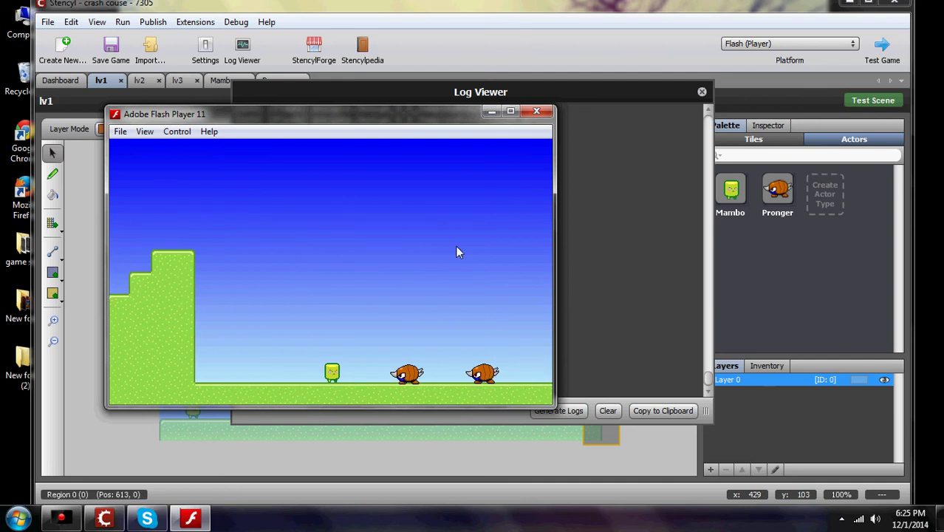
key(Right)
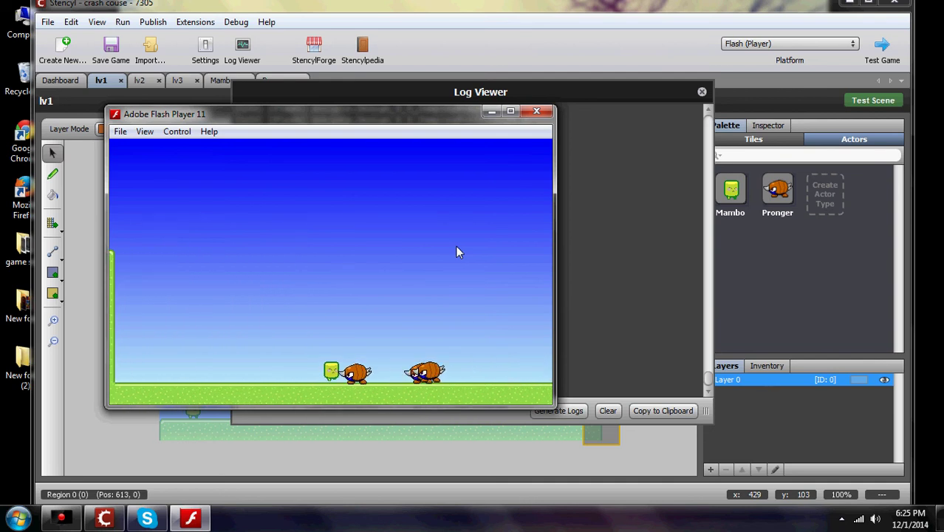
Make Mambo jump on the Prongers in lv3, and run past them off the far end of the ground
key(Up)
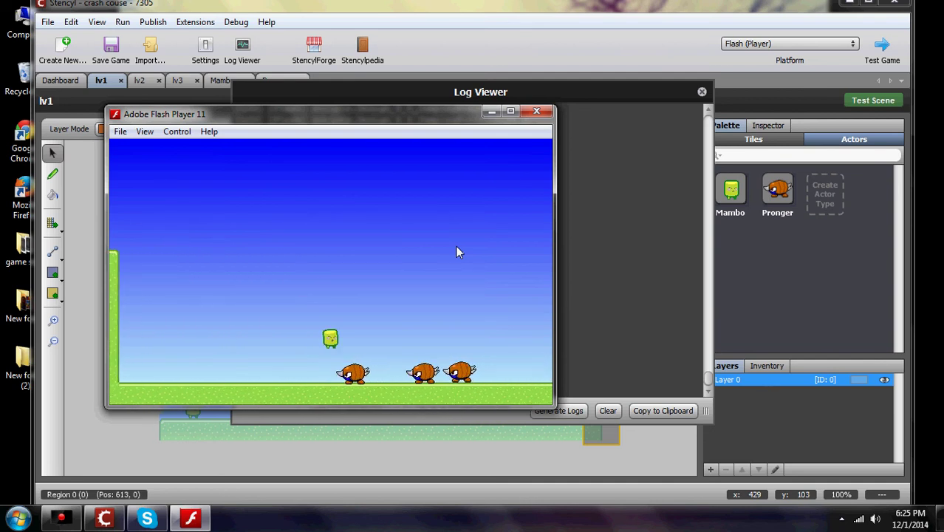
key(Up)
key(Up)
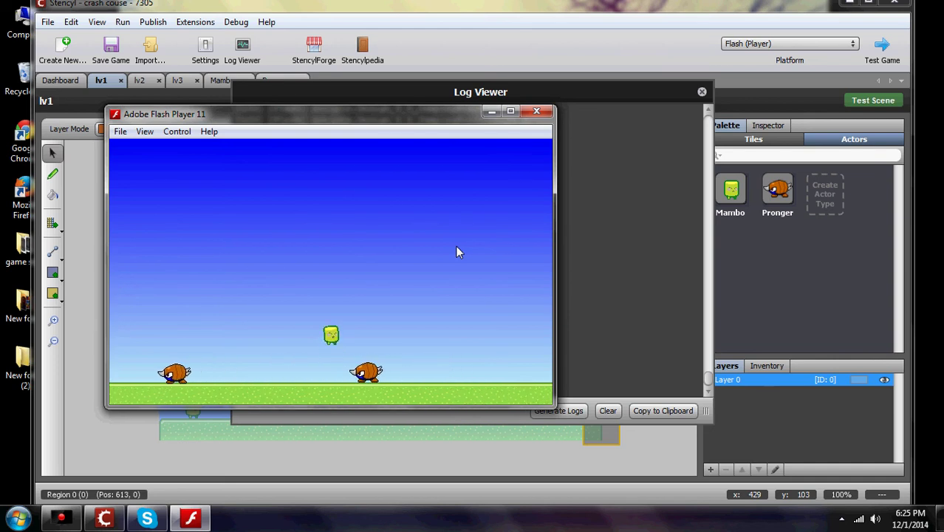
key(Up)
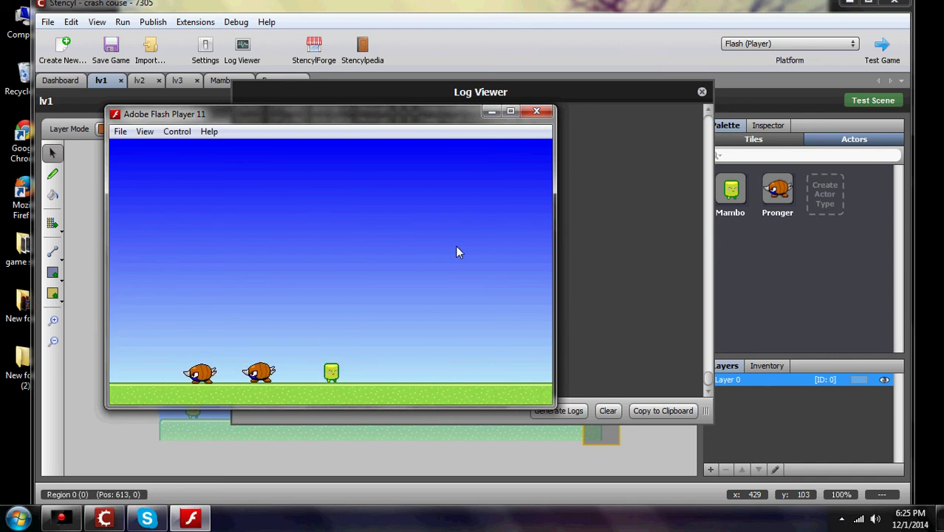
key(Up)
key(Up)
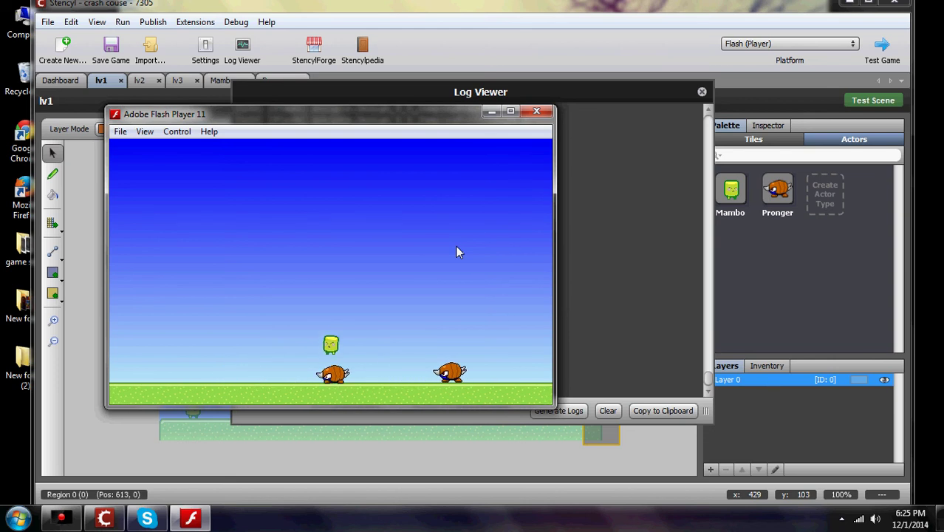
key(Up)
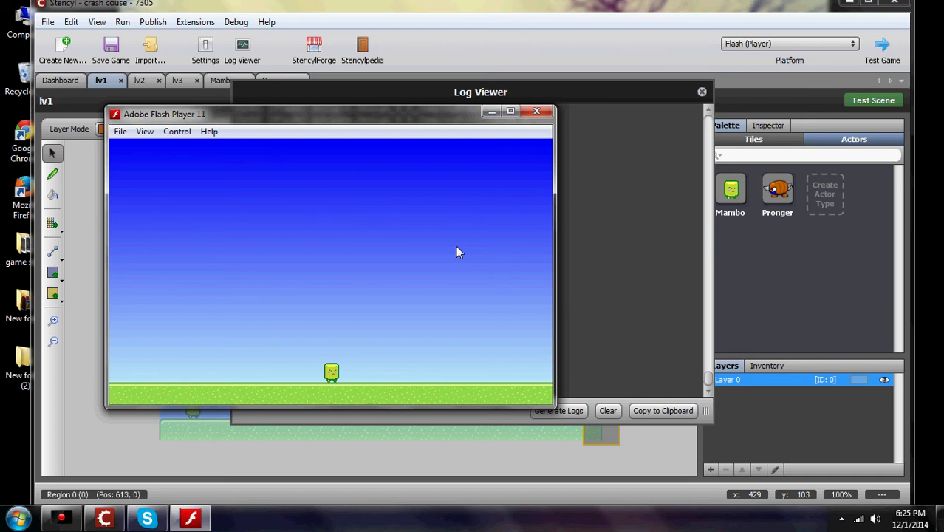
key(Right)
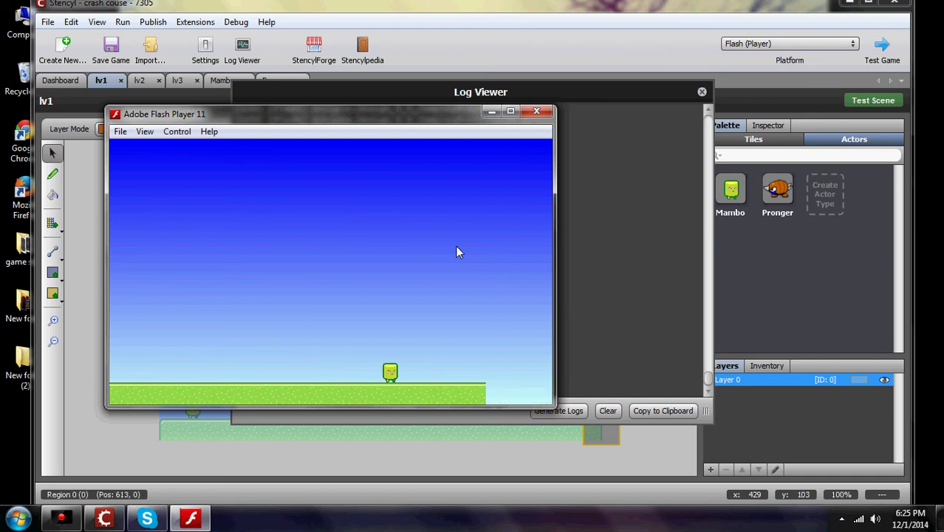
key(Right)
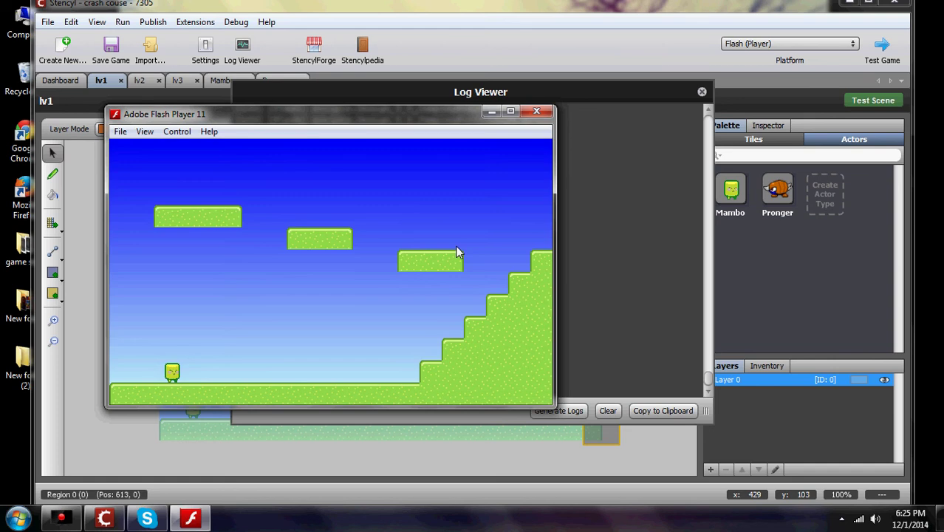
Replay lv3, climbing the stepped hill with Mambo and leaping off its summit above the Prongers
key(Right)
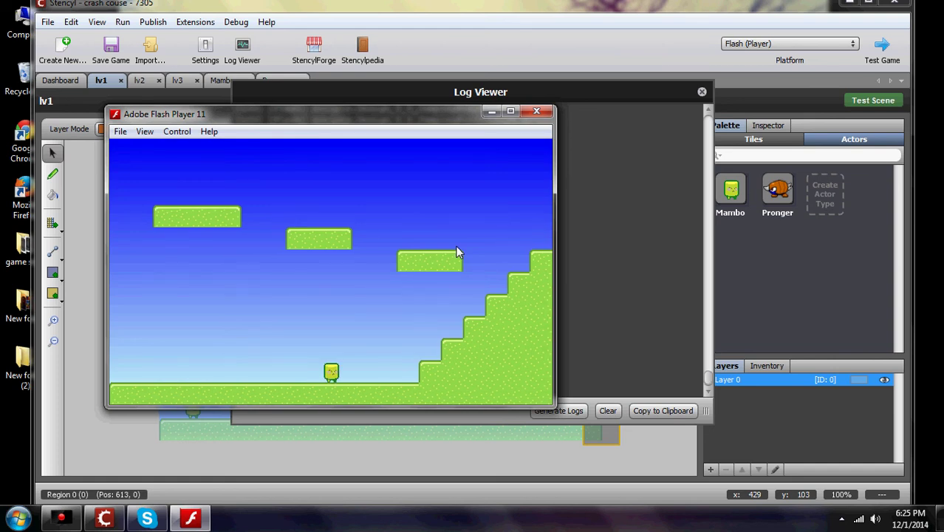
key(Up)
key(Right)
key(Up)
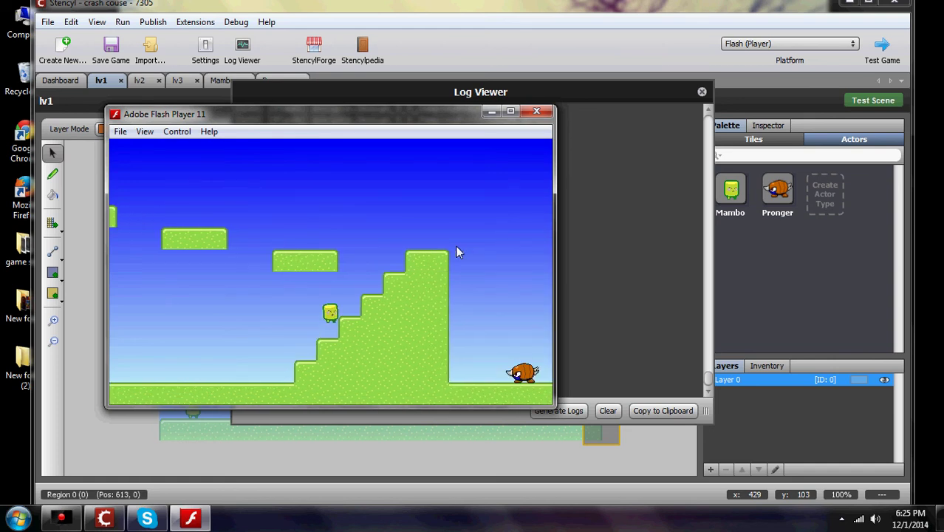
key(Right)
key(Up)
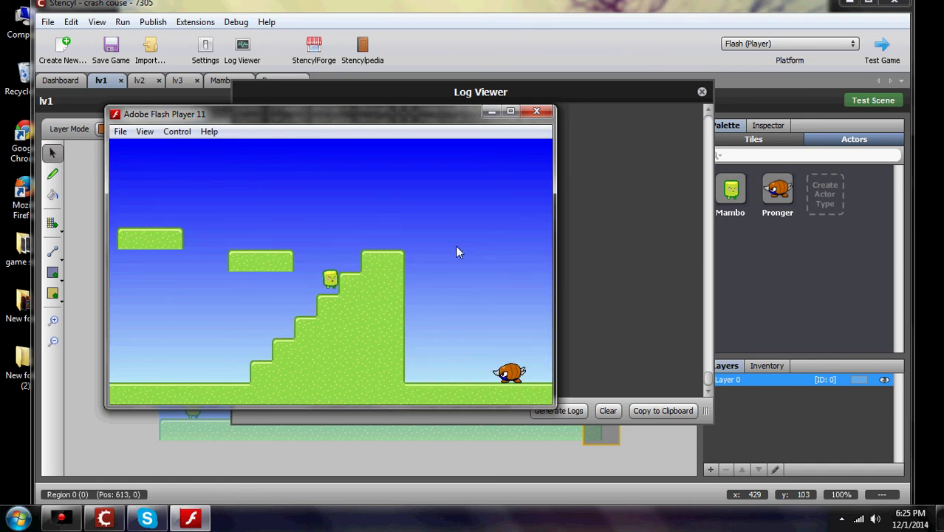
key(Right)
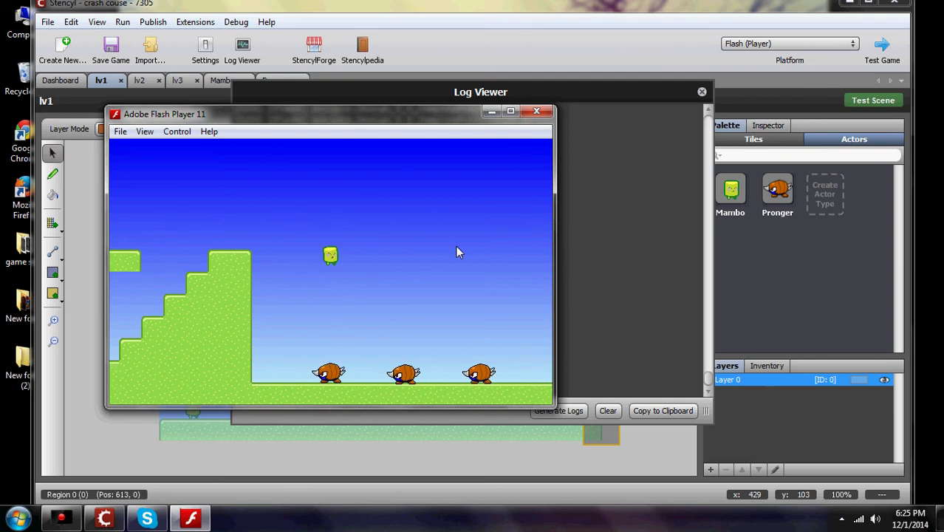
Land Mambo among the lv3 Prongers, stomp the remaining ones and run on to the end of the level
key(Right)
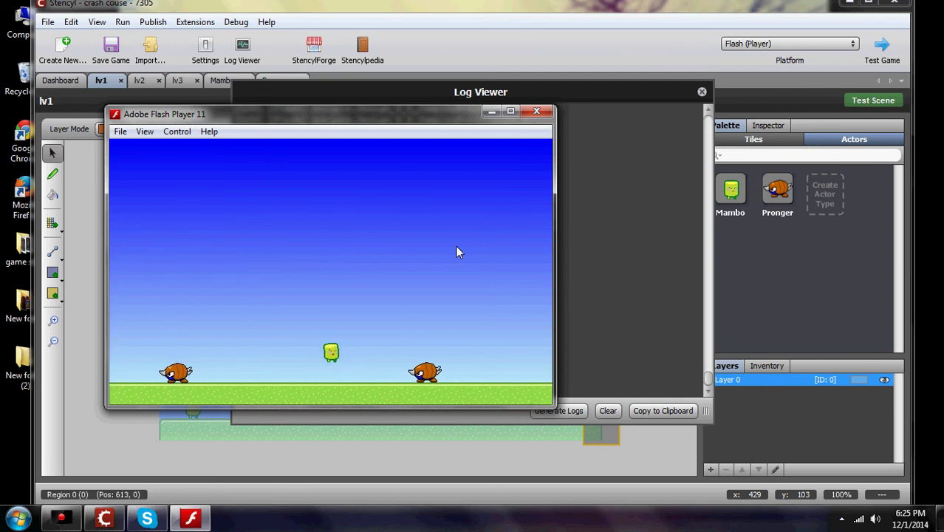
key(Up)
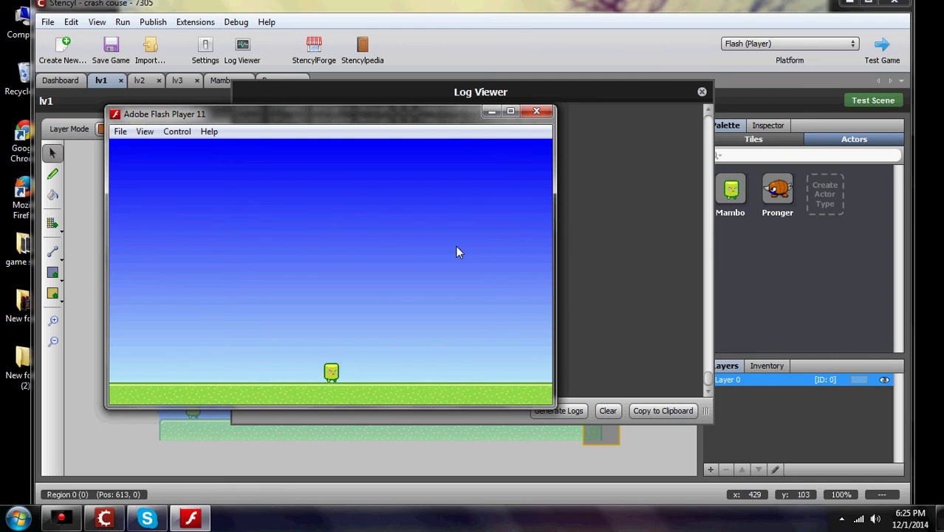
key(Right)
key(Up)
key(Up)
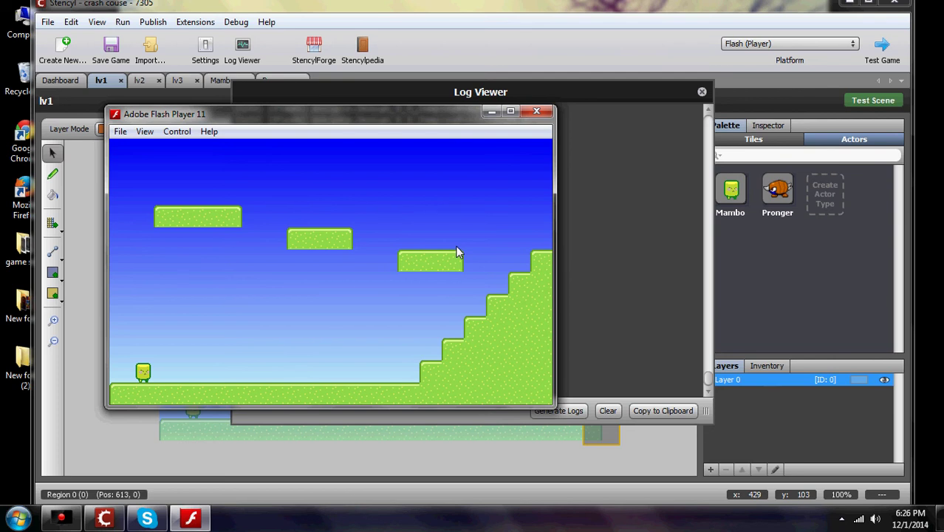
Walk Mambo along the ground toward the stepped hill, minimize the running game and close the log viewer
key(Right)
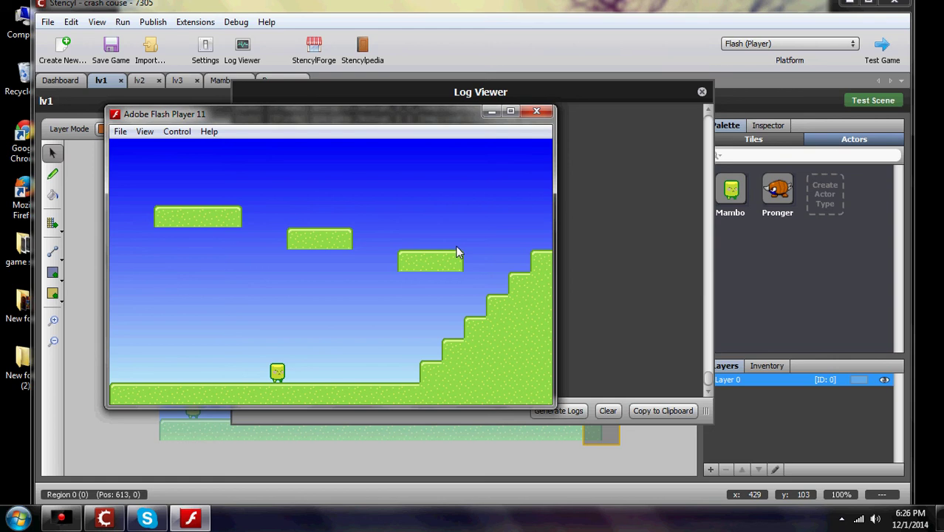
click(490, 113)
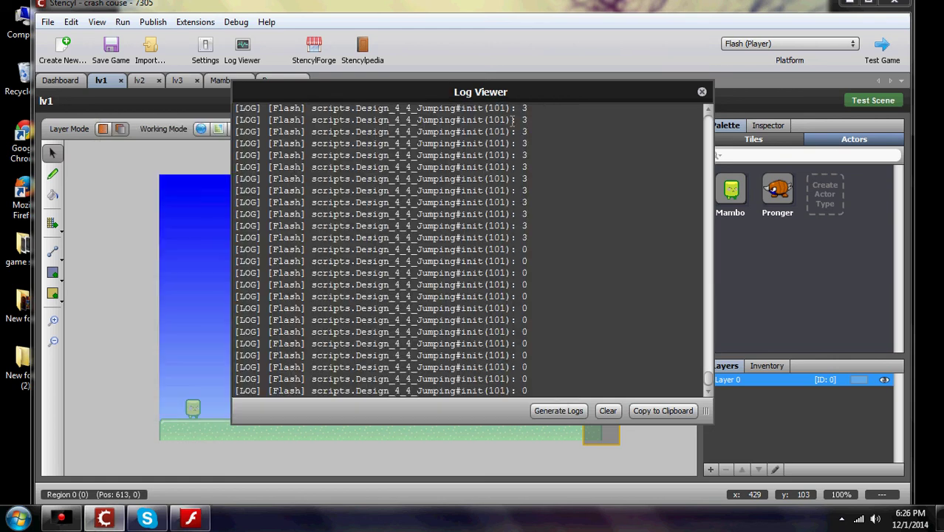
click(702, 93)
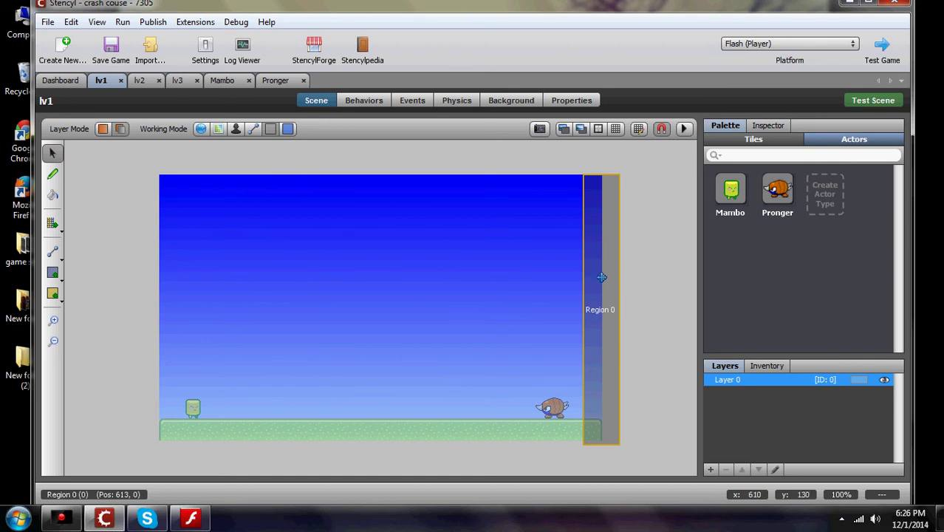
Review the lv1 scene's region-entry event and the behaviors attached to the Mambo and Pronger actor types
click(412, 101)
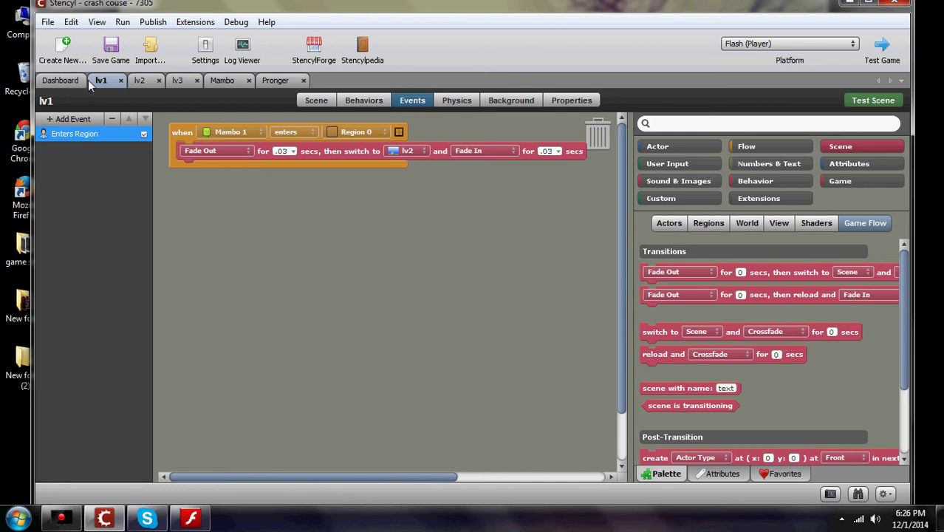
click(226, 80)
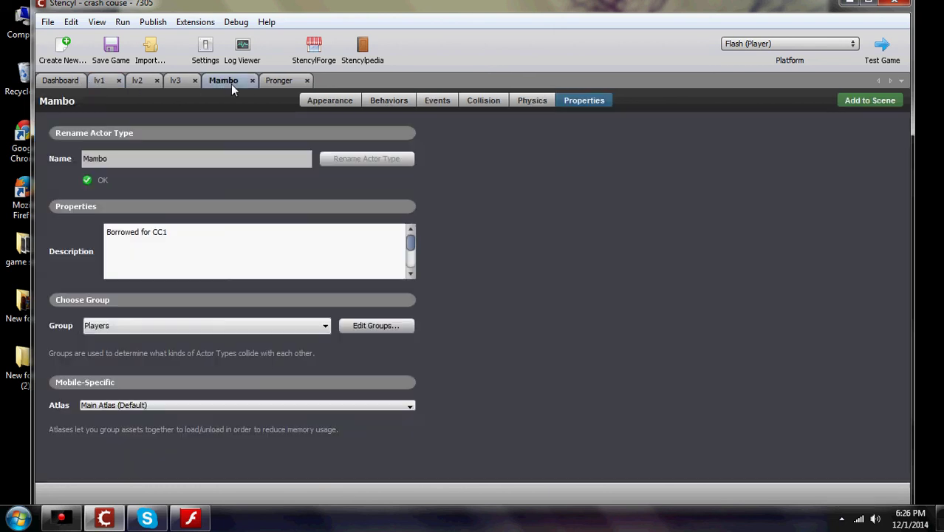
click(377, 100)
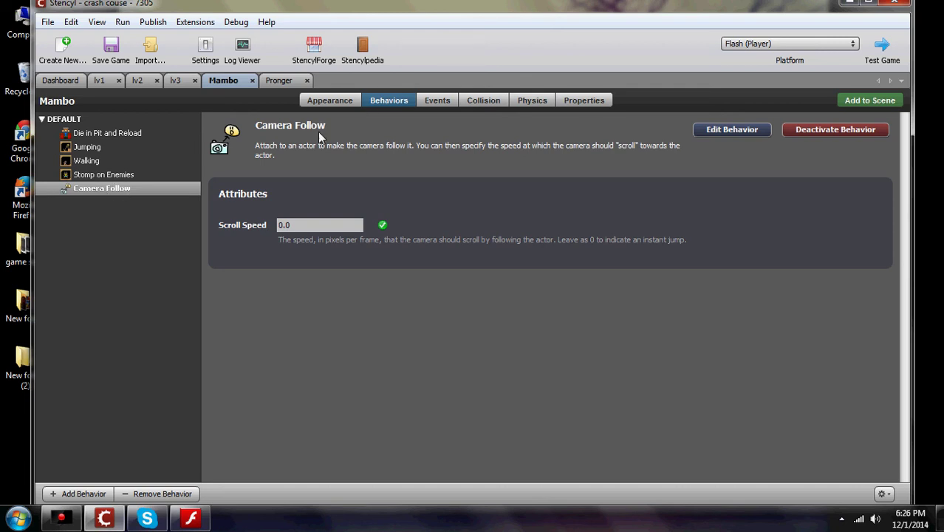
click(281, 81)
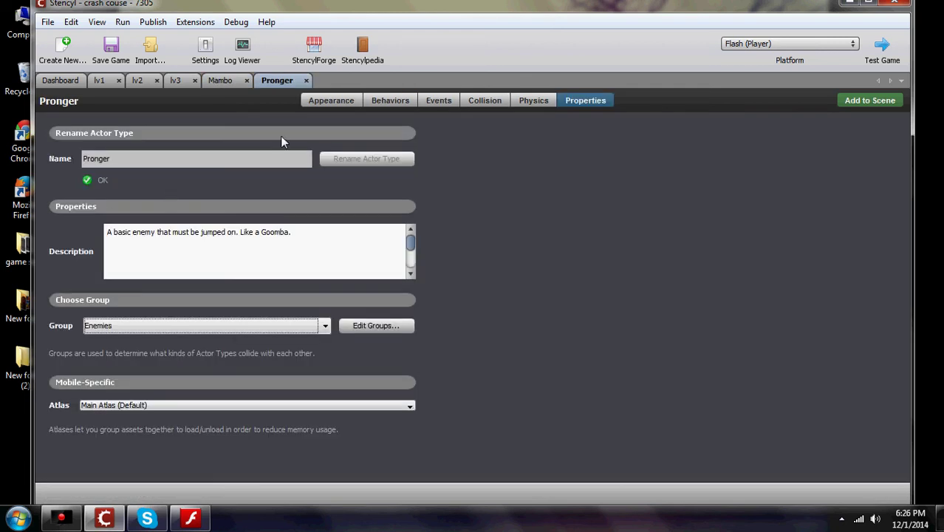
click(390, 101)
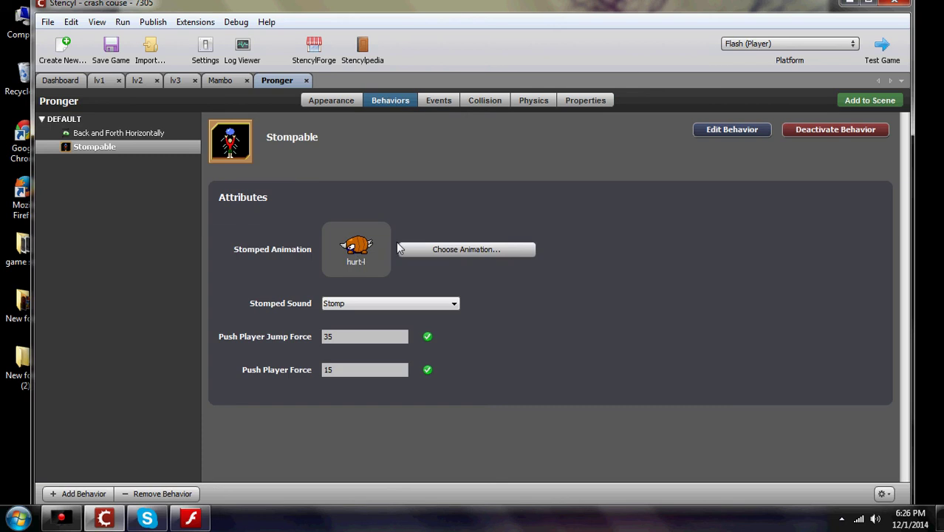